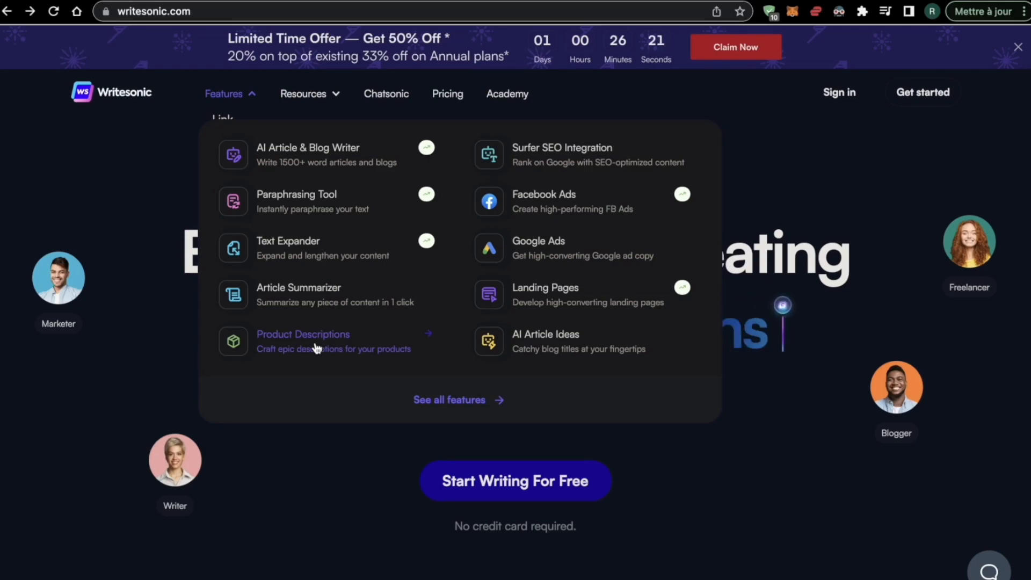
Step: Look over the homepage's feature list and the library's Article And Blogs templates
click(317, 348)
scroll(362, 355, up, 2)
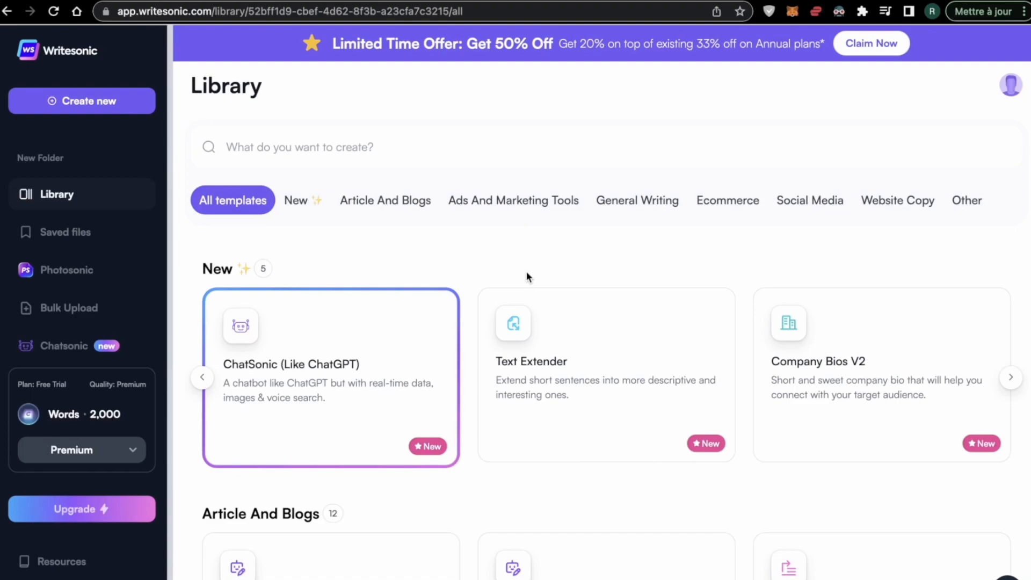
click(360, 203)
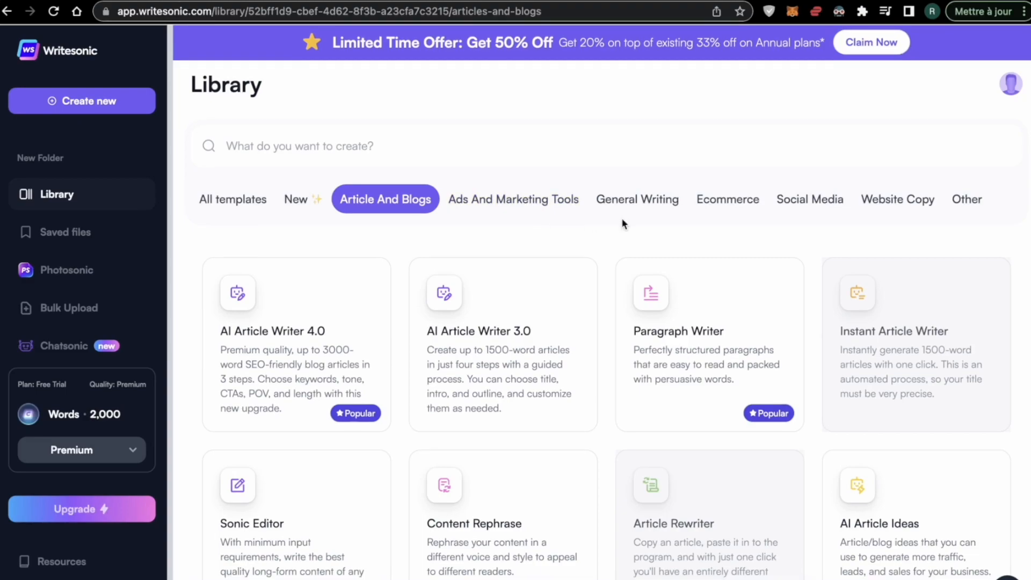
scroll(552, 230, down, 4)
scroll(604, 362, up, 4)
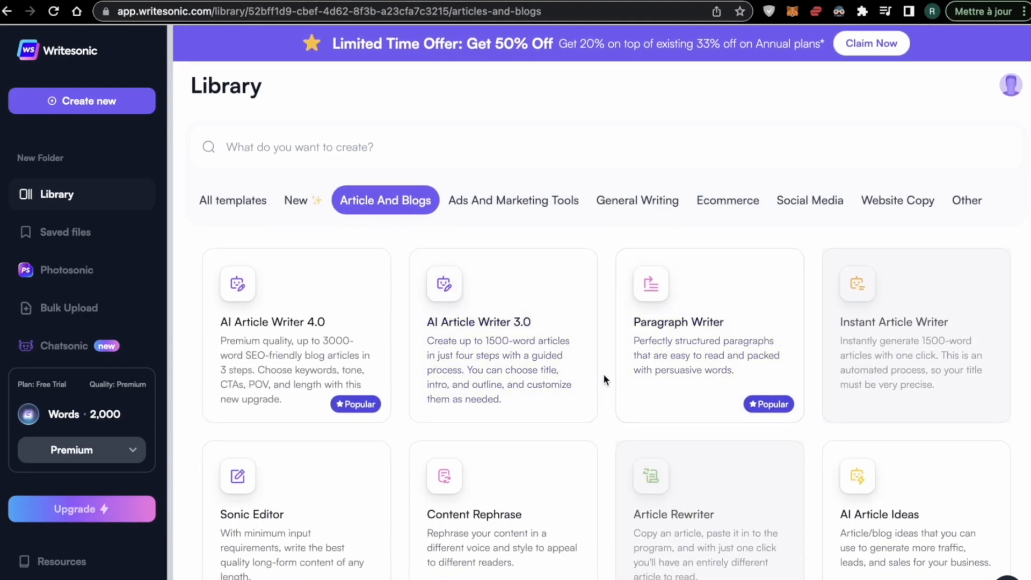
scroll(456, 351, down, 1)
scroll(456, 352, down, 3)
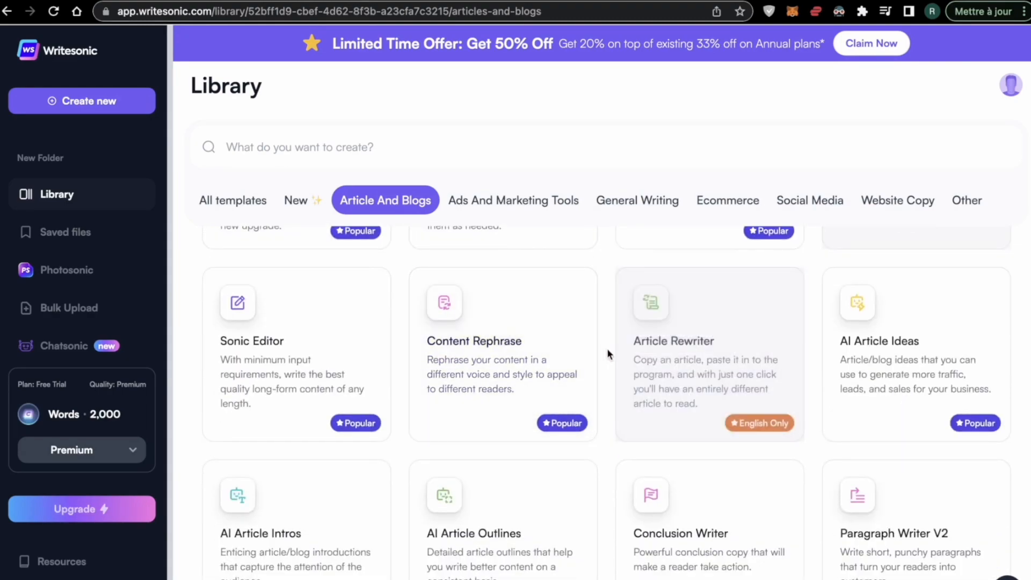
scroll(606, 348, up, 3)
scroll(604, 324, down, 3)
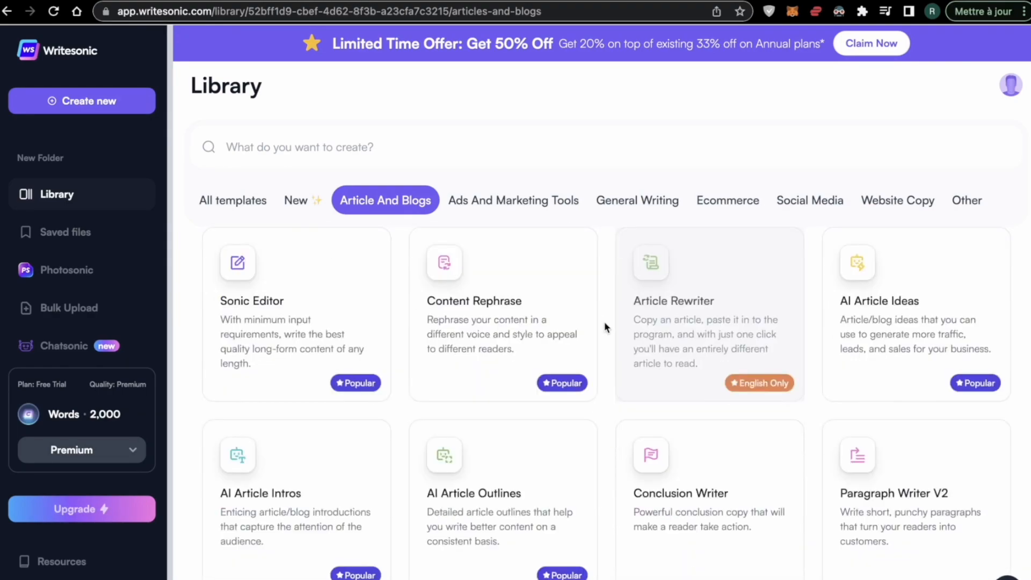
scroll(602, 323, up, 3)
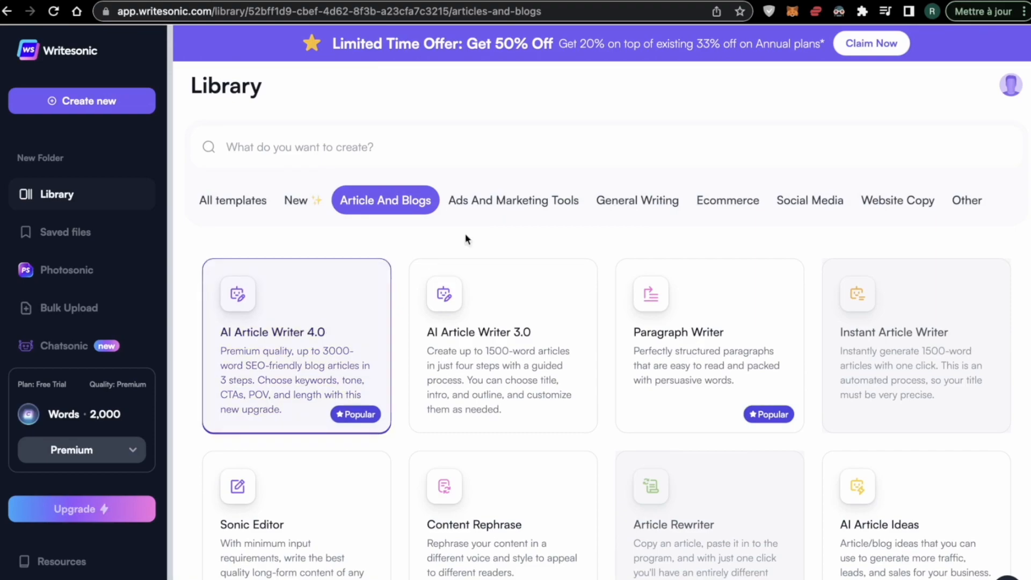
Step: Examine the Ads And Marketing Tools and General Writing templates in the library
click(520, 209)
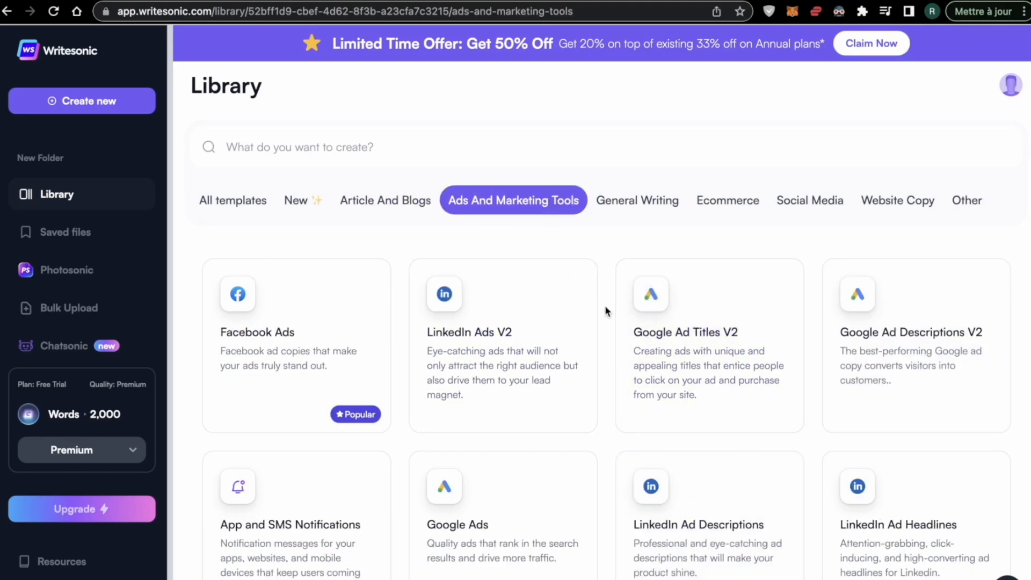
scroll(605, 307, down, 1)
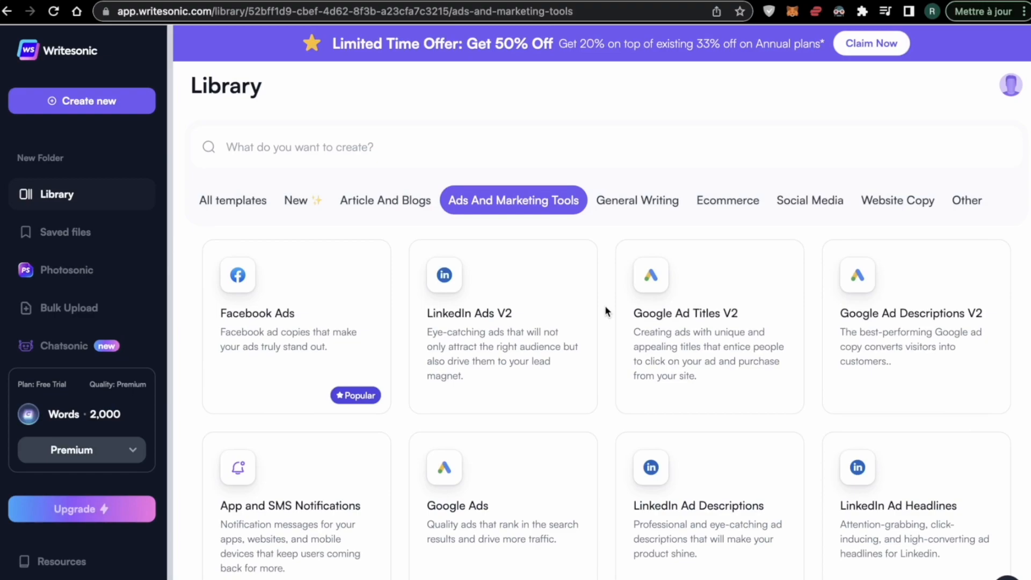
scroll(604, 305, down, 1)
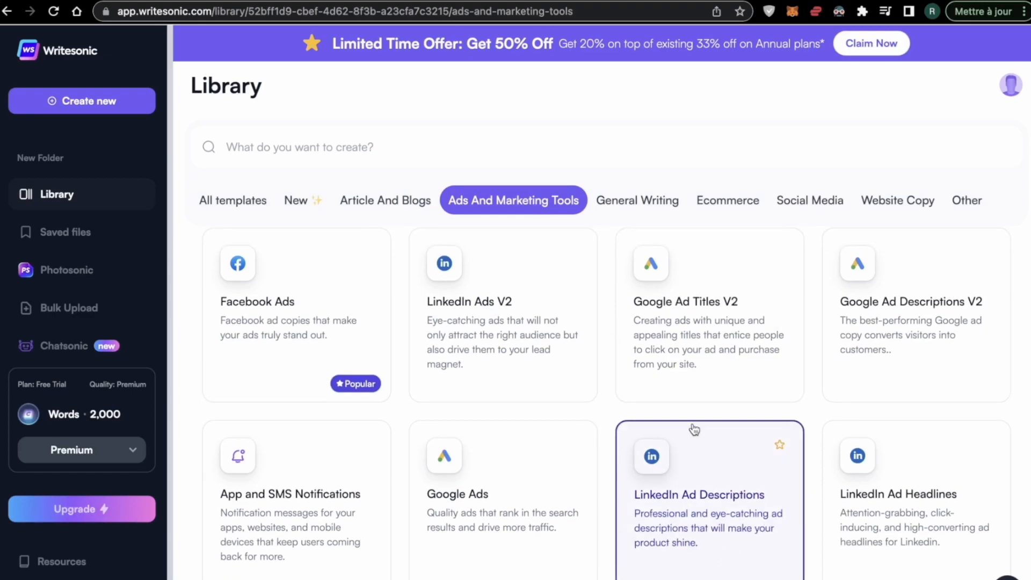
scroll(743, 462, up, 2)
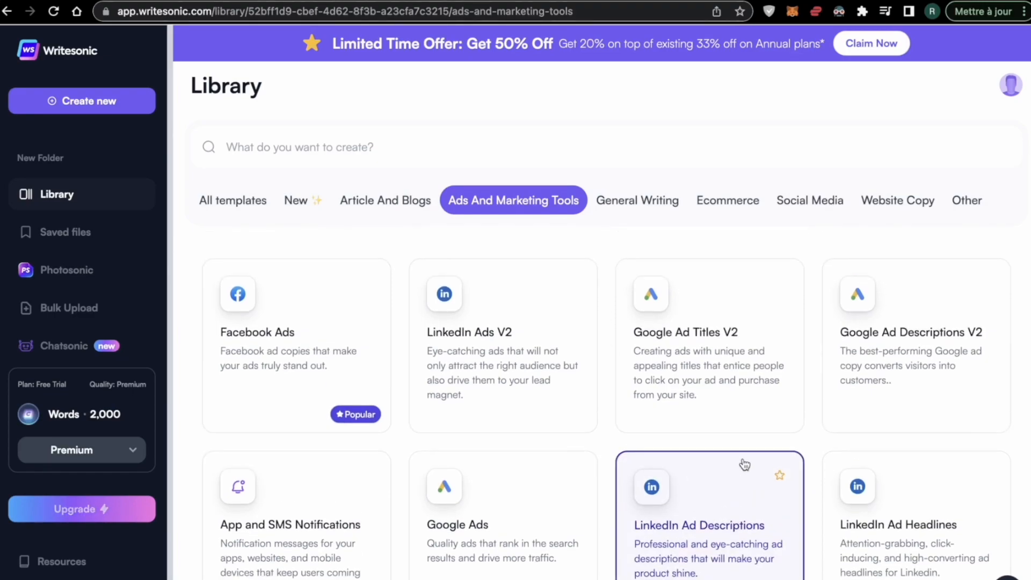
click(653, 209)
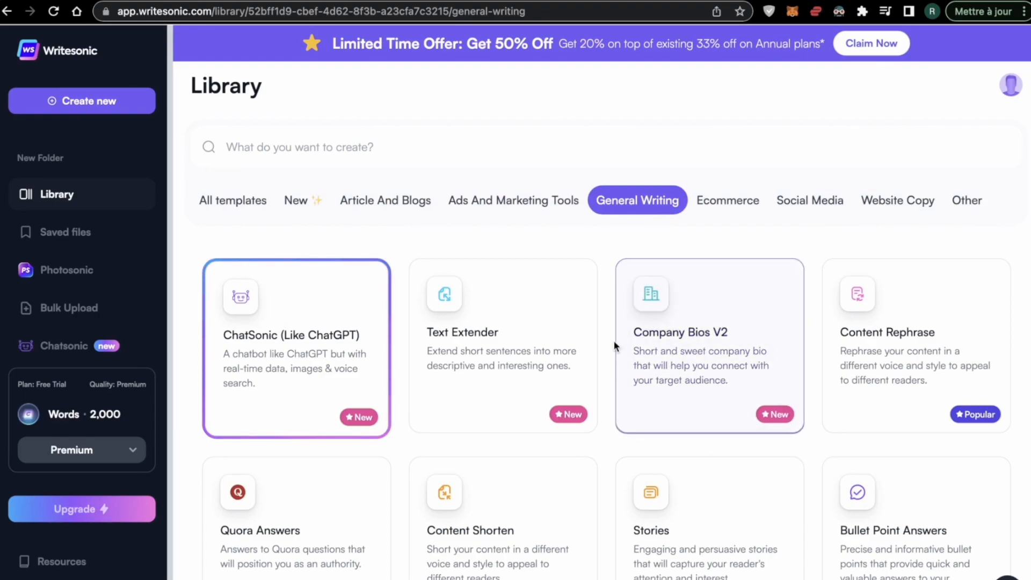
scroll(608, 343, down, 3)
scroll(730, 386, down, 1)
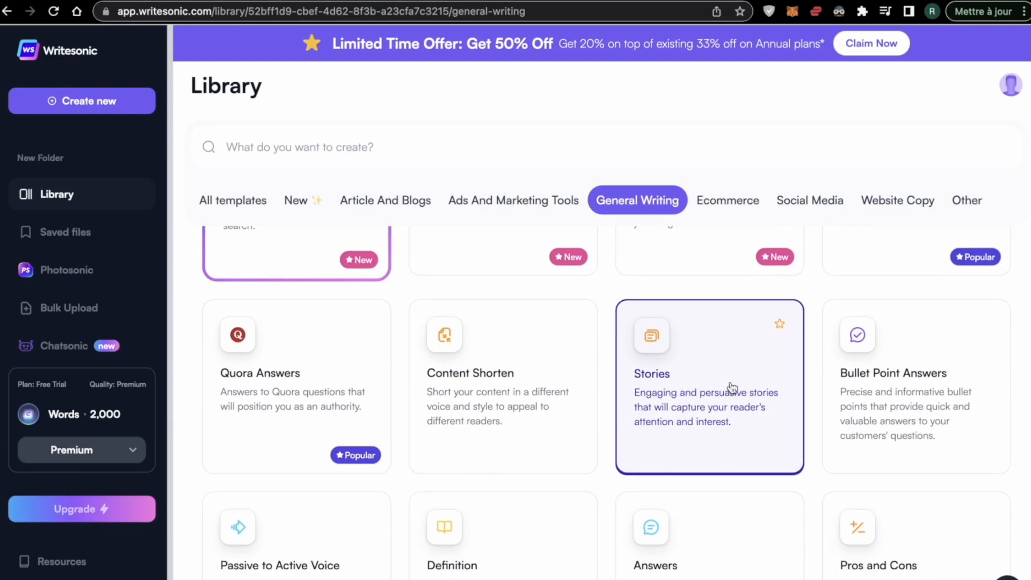
scroll(730, 387, up, 3)
Step: Examine the library's Ecommerce, Social Media and Other template categories
click(741, 209)
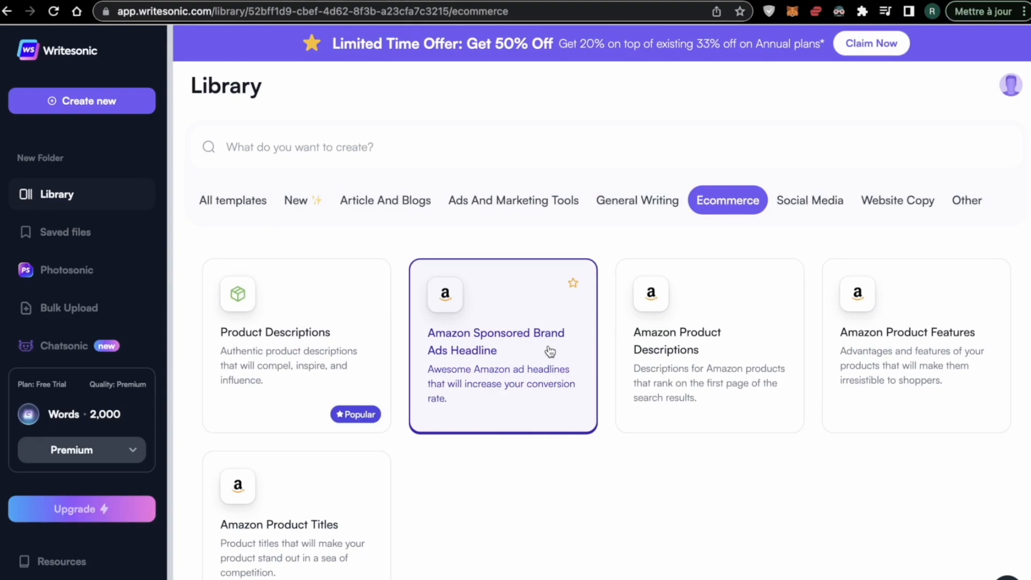
click(810, 200)
scroll(552, 441, down, 2)
scroll(603, 421, up, 3)
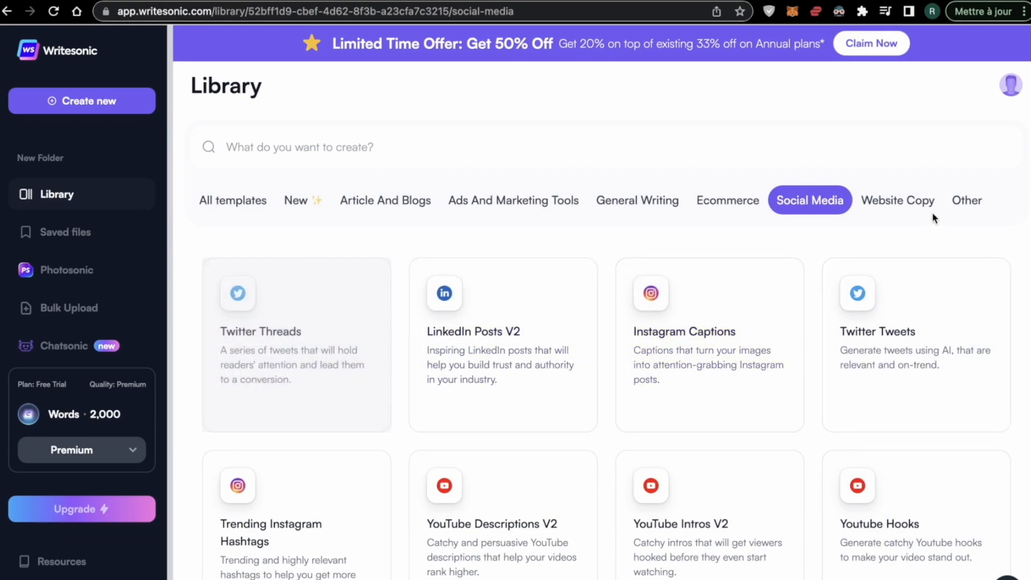
click(966, 202)
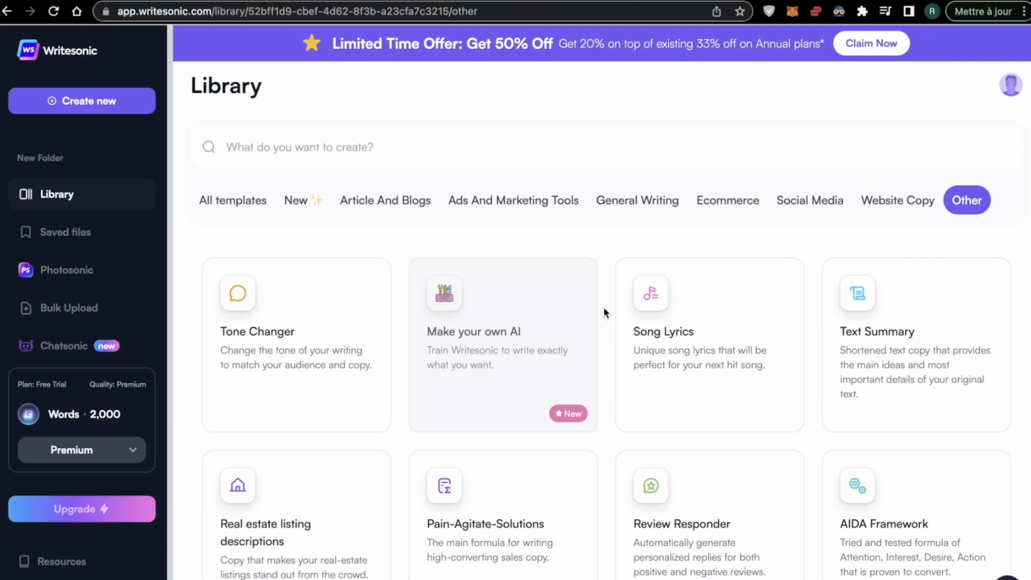
scroll(604, 311, down, 3)
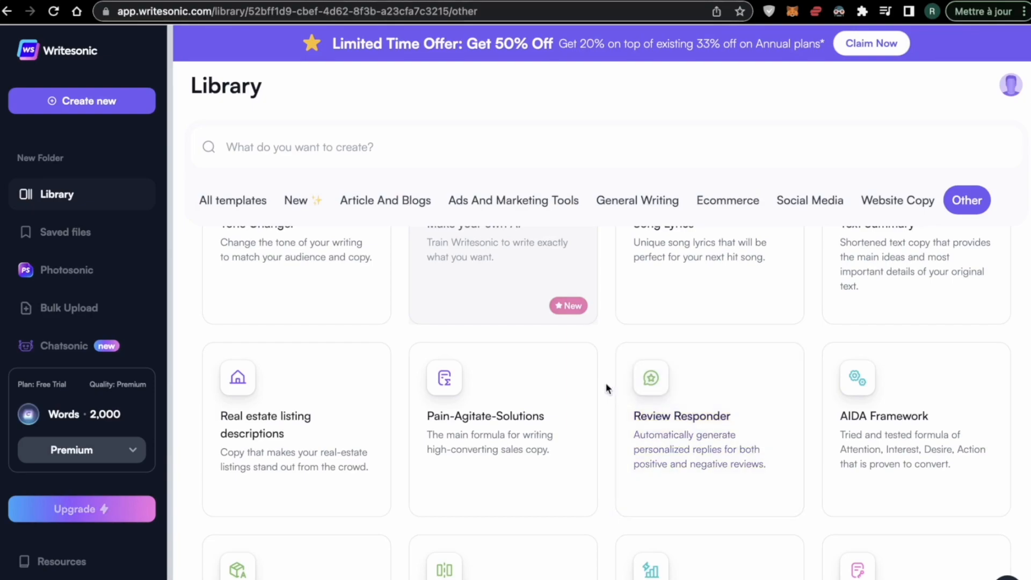
scroll(609, 386, down, 5)
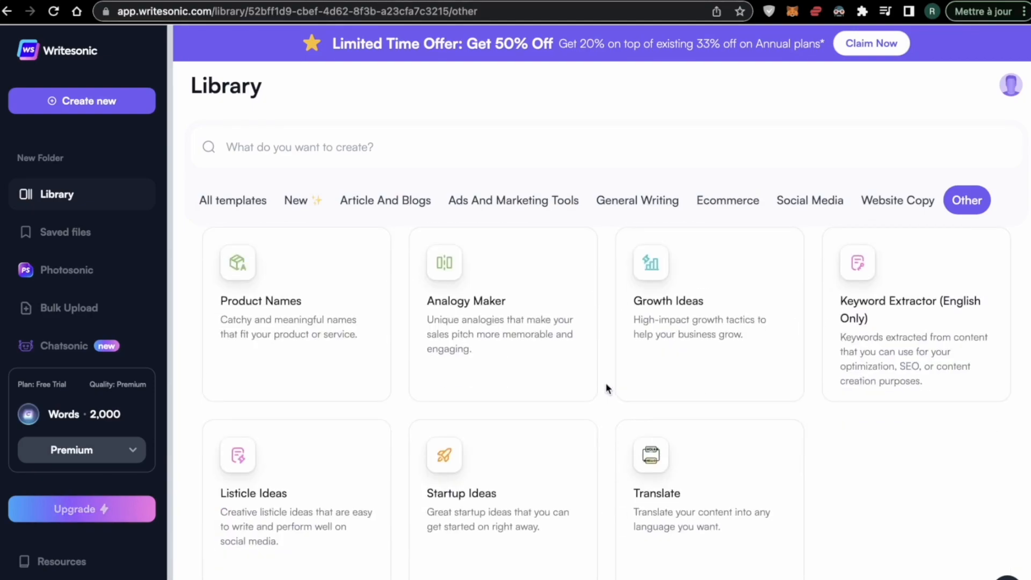
scroll(608, 387, up, 5)
Step: Open the AI Article Writer 4.0 template and enter the topic "Comment gagner des abonnés sur instagram en 2023"
click(389, 202)
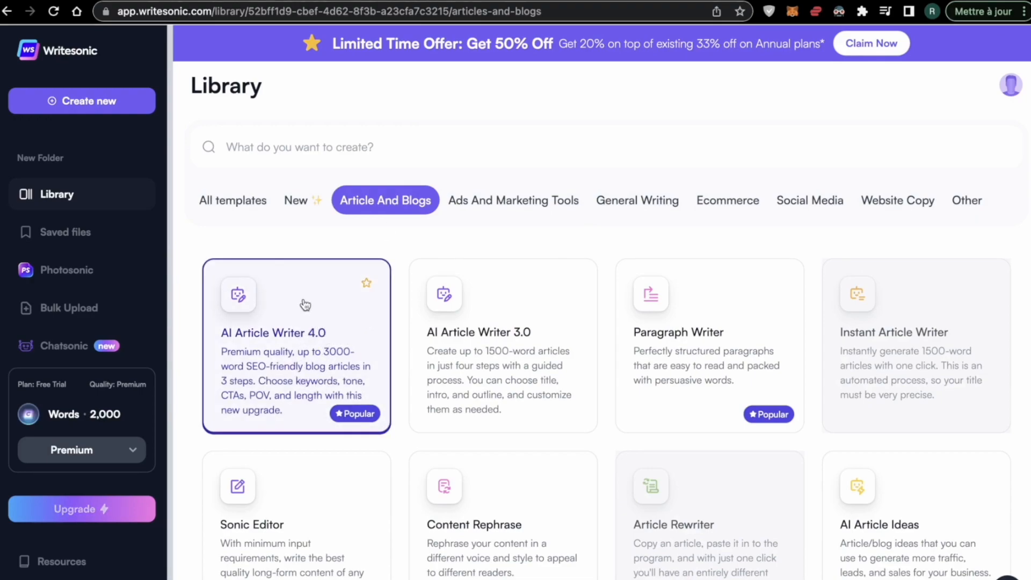
click(329, 350)
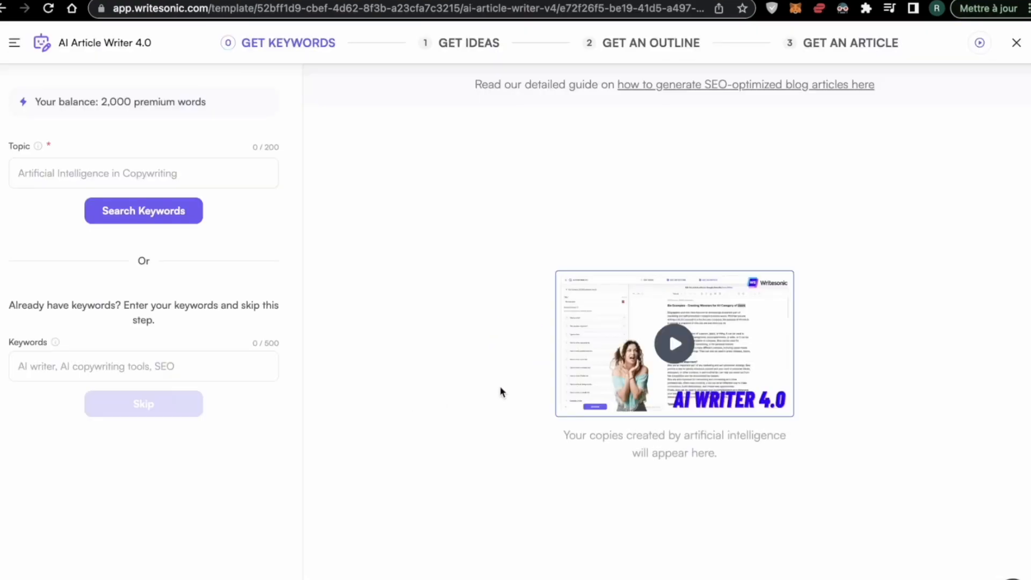
click(85, 175)
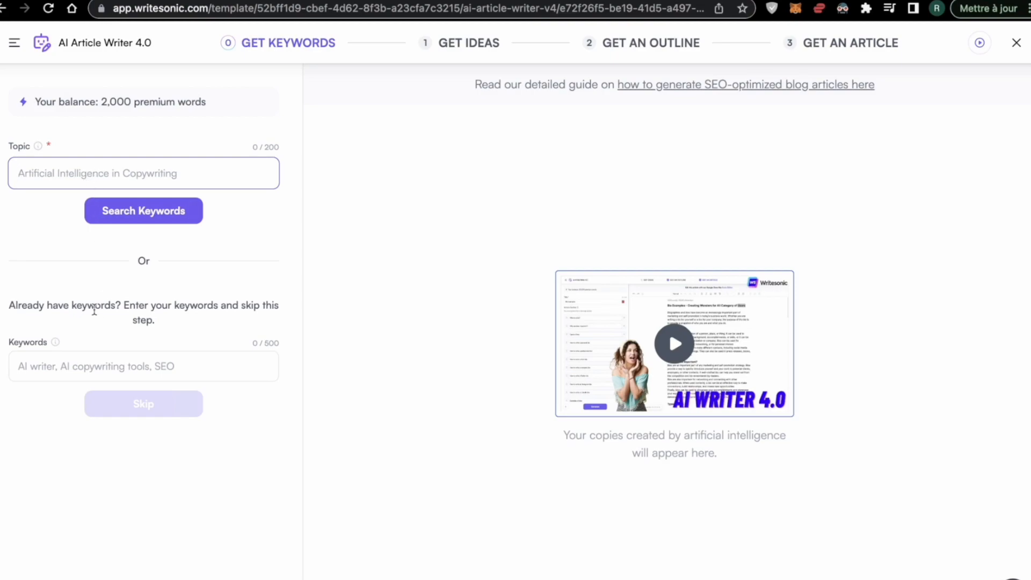
text(Comment gagner des abb)
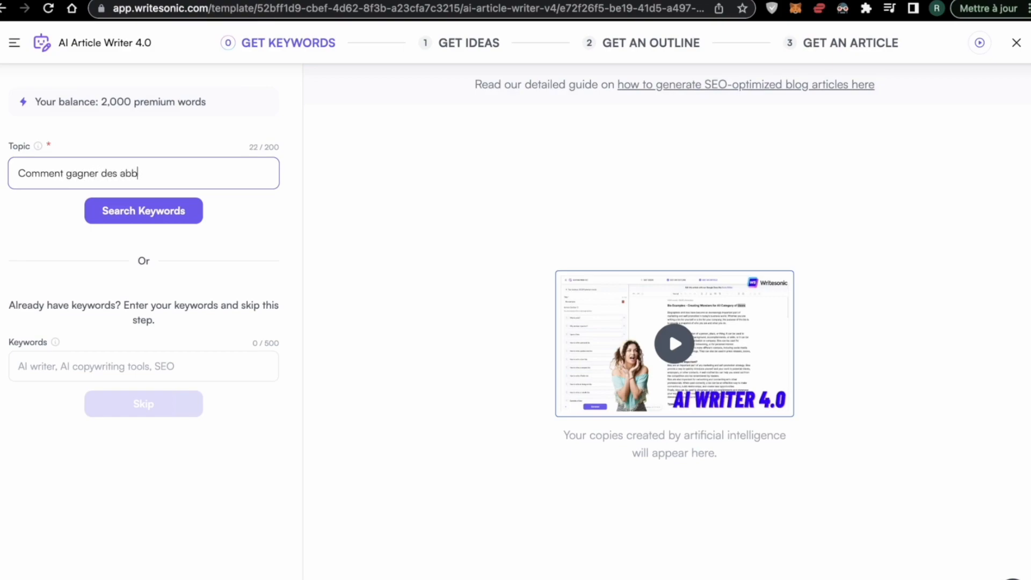
text(onnées)
key(BackSpace)
text(s sur instagram en 2023)
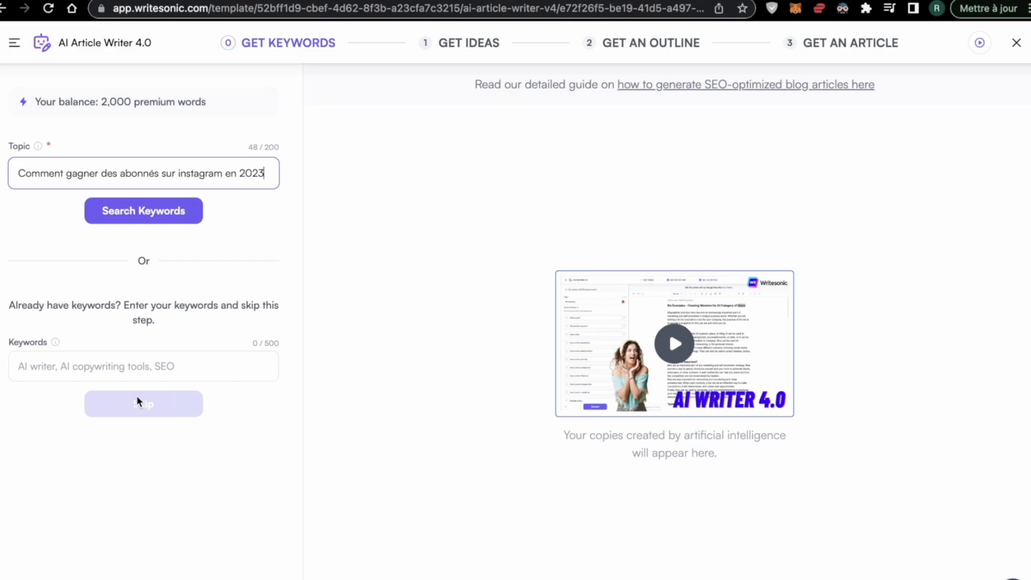
Step: Enter the keywords "Instagram, abonnés, 2023" and run the keyword search for the topic
click(155, 375)
text(Insta)
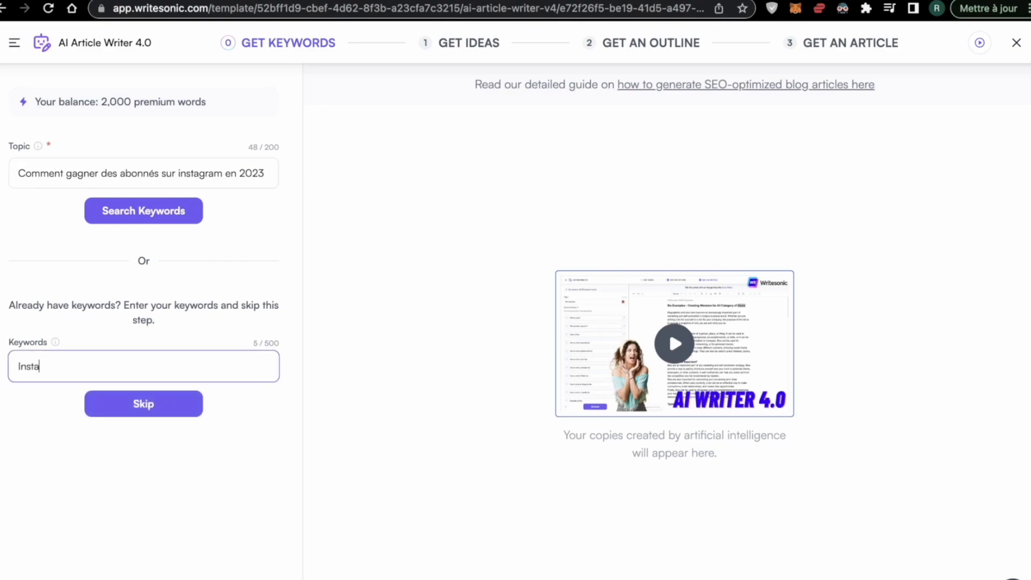
text(gram, abonnés, 2023)
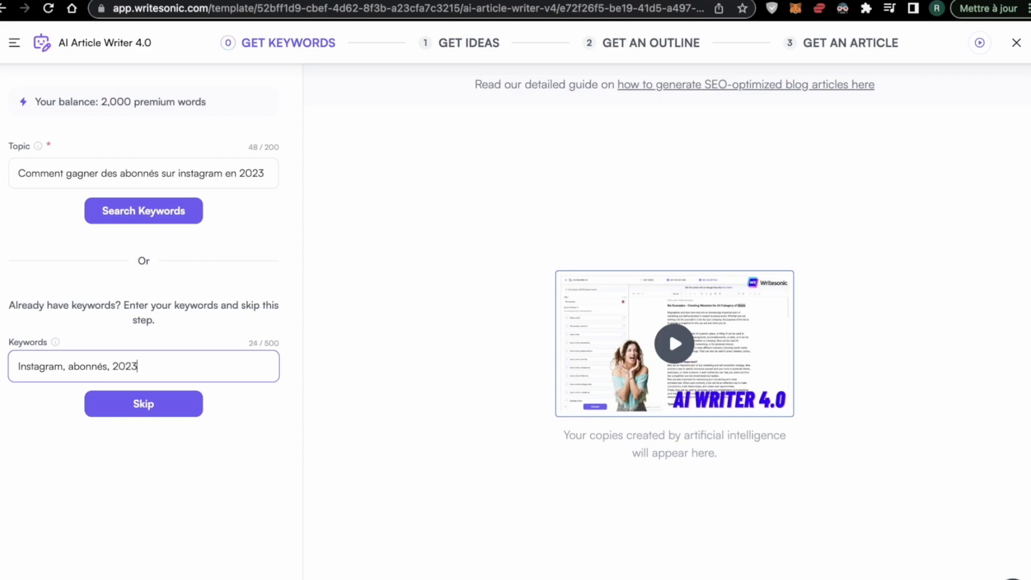
click(171, 221)
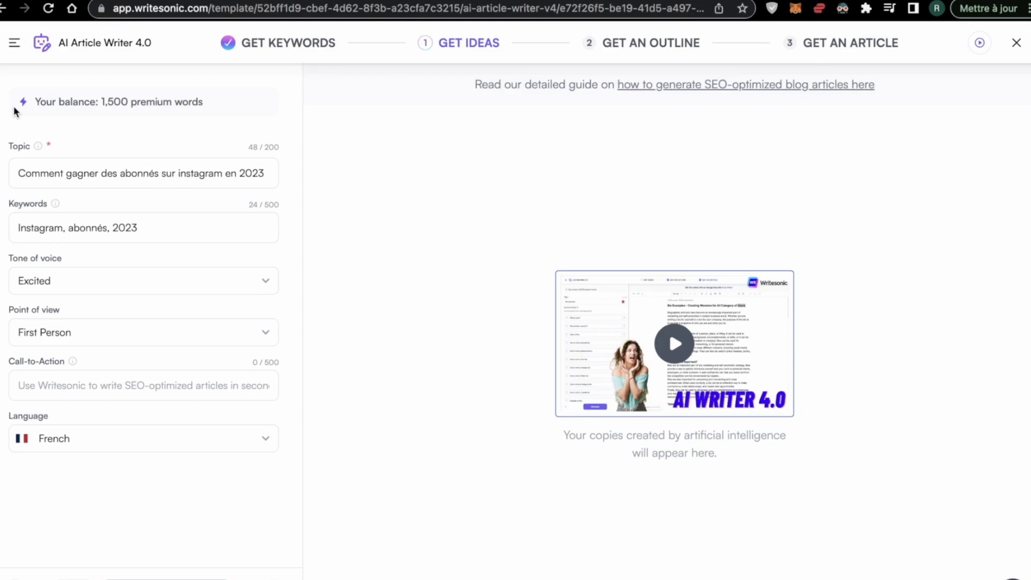
Step: Set the article's tone of voice to Professional
click(177, 485)
drag(88, 173, 264, 173)
click(215, 173)
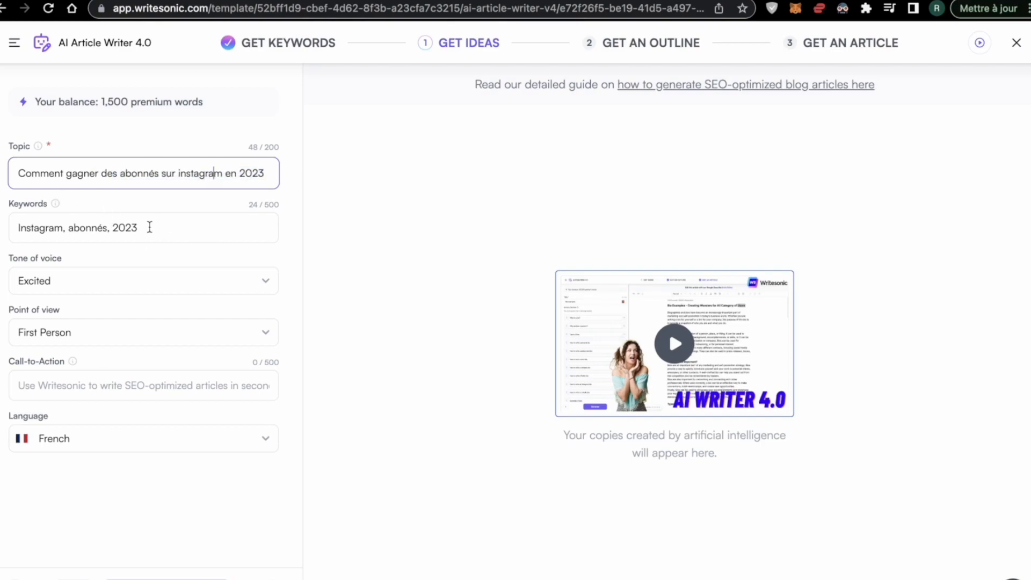
click(107, 283)
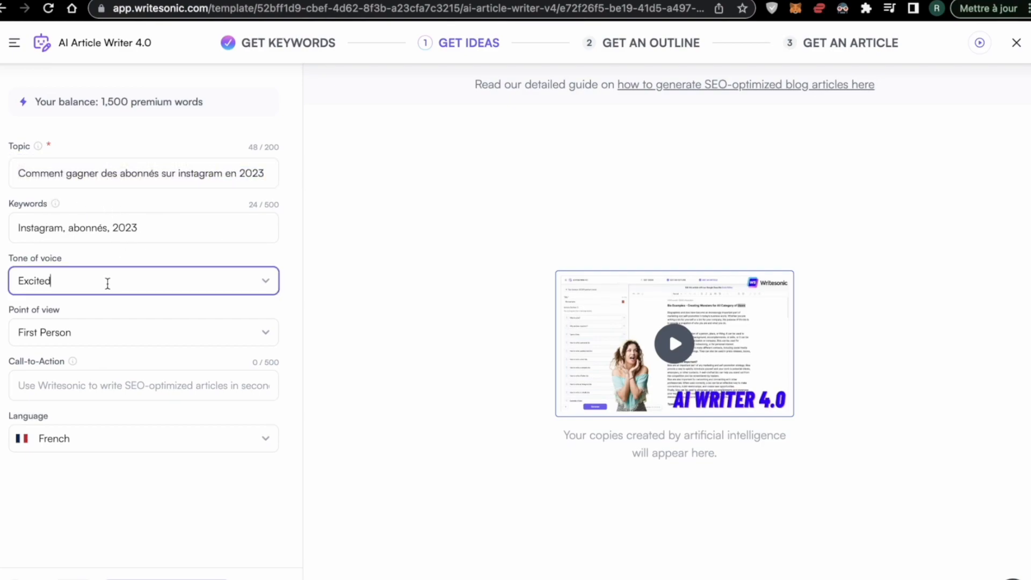
click(253, 282)
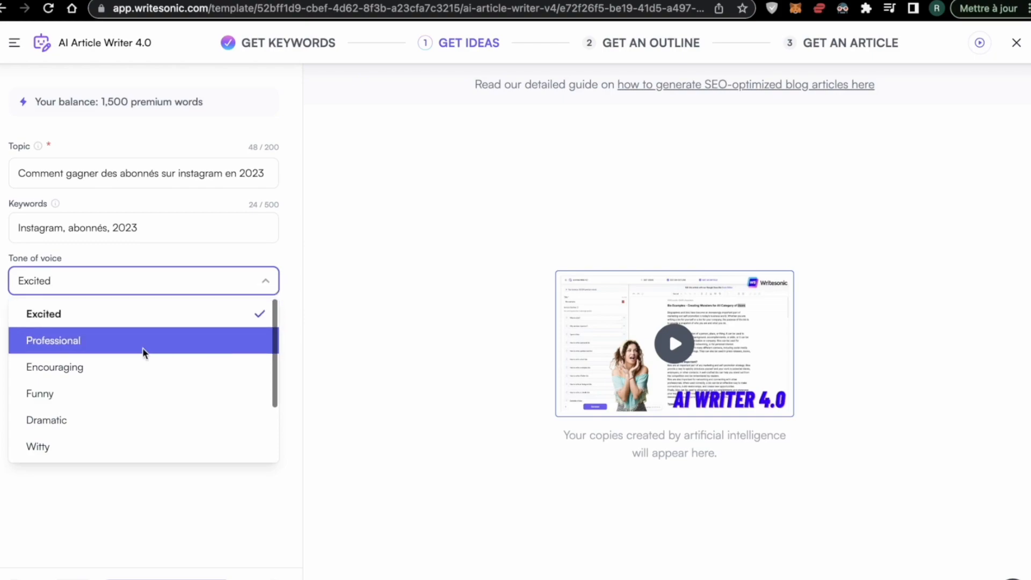
scroll(134, 355, down, 3)
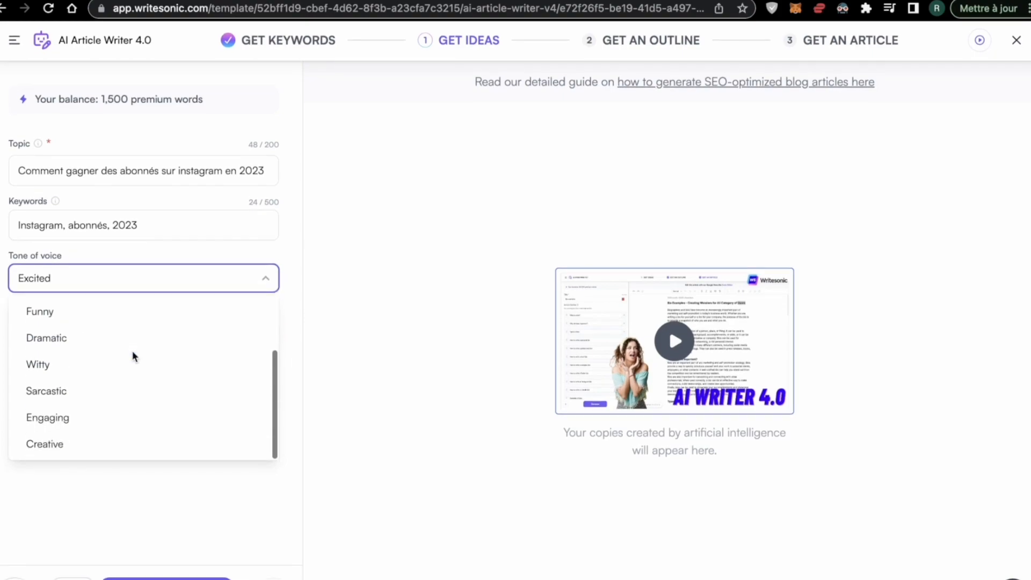
scroll(133, 355, up, 3)
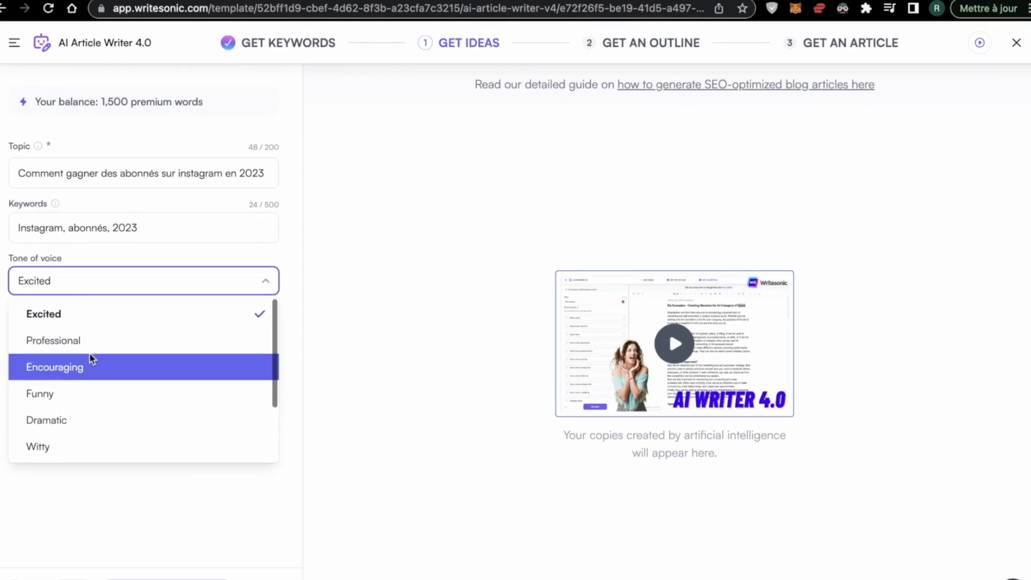
click(88, 343)
Step: Keep the First Person point of view and set the call-to-action to "Acheter ma formation instagram mastery"
click(115, 339)
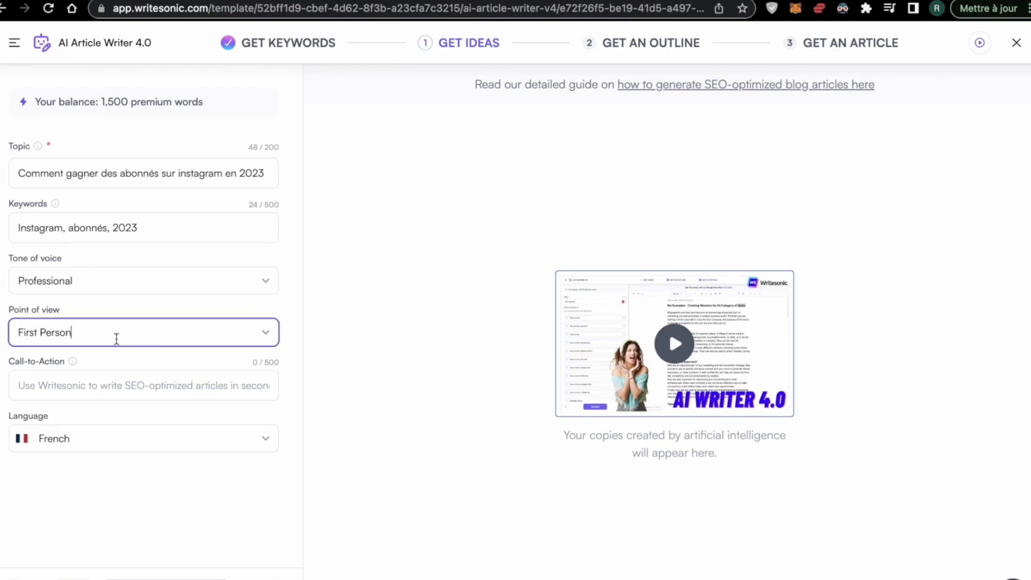
click(252, 336)
click(265, 337)
click(146, 385)
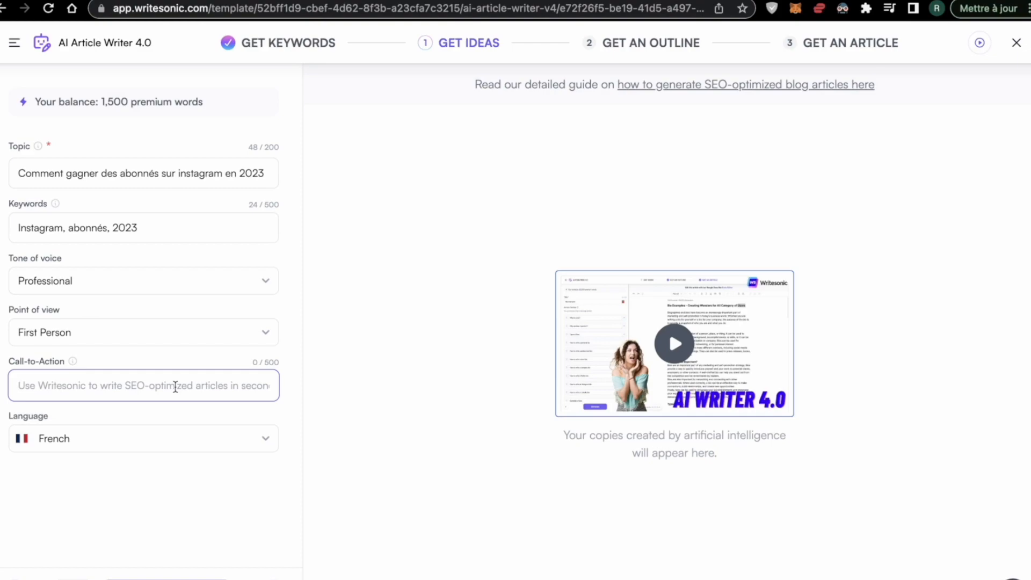
text(Acheter ma formation )
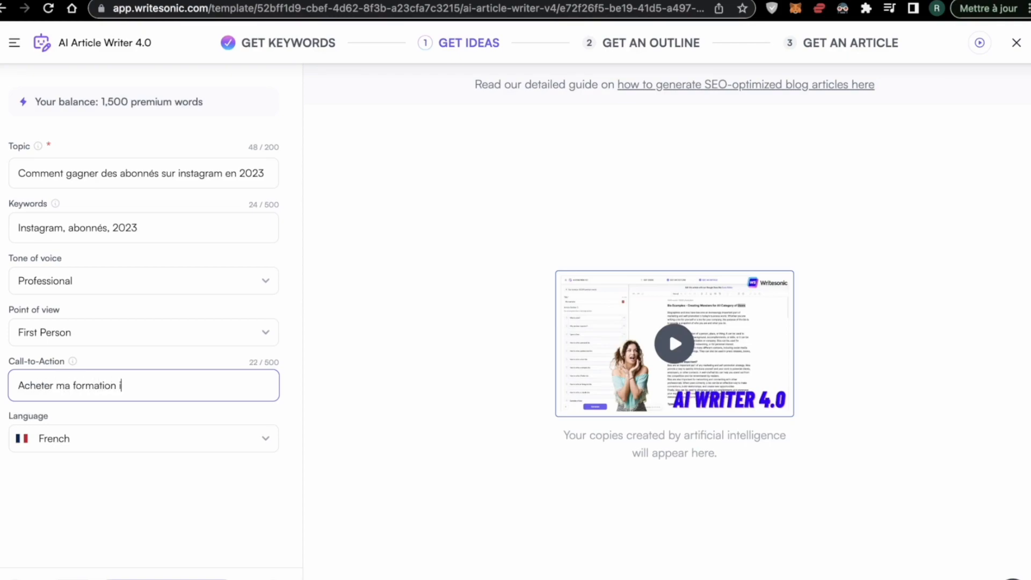
text(instagram mastery)
Step: Generate the article ideas and build outlines from the title promising "5 stratégies pour maximiser votre portée"
click(155, 579)
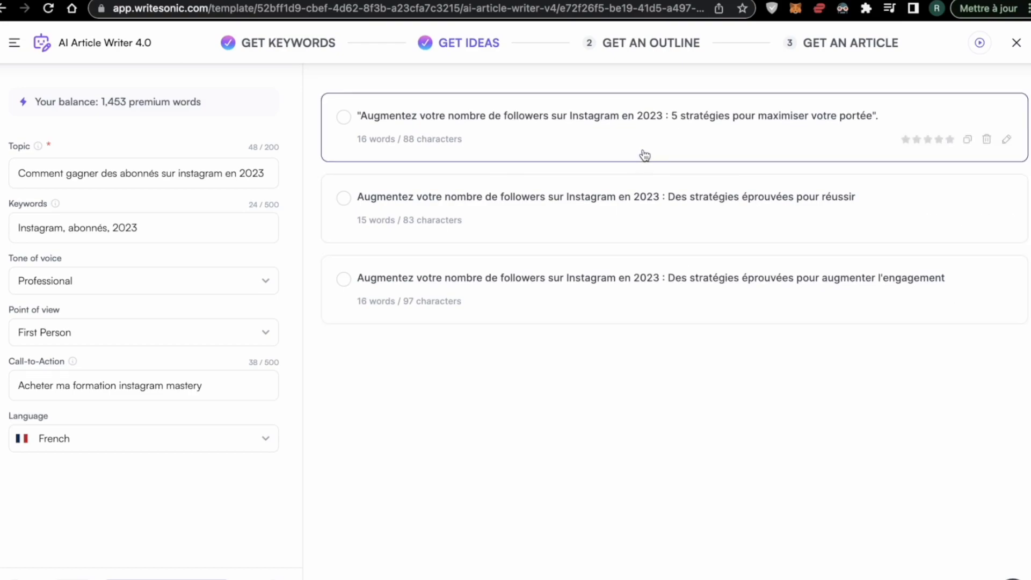
click(876, 123)
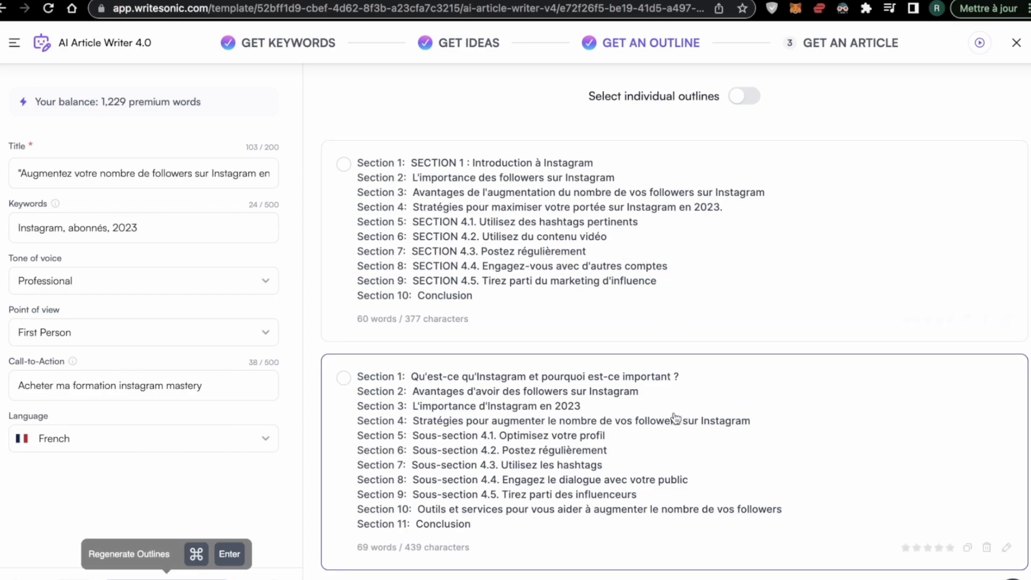
Step: Compare the generated outlines and select the second one, starting with "Qu'est-ce qu'Instagram et pourquoi est-ce important ?"
scroll(678, 419, down, 5)
scroll(675, 417, up, 3)
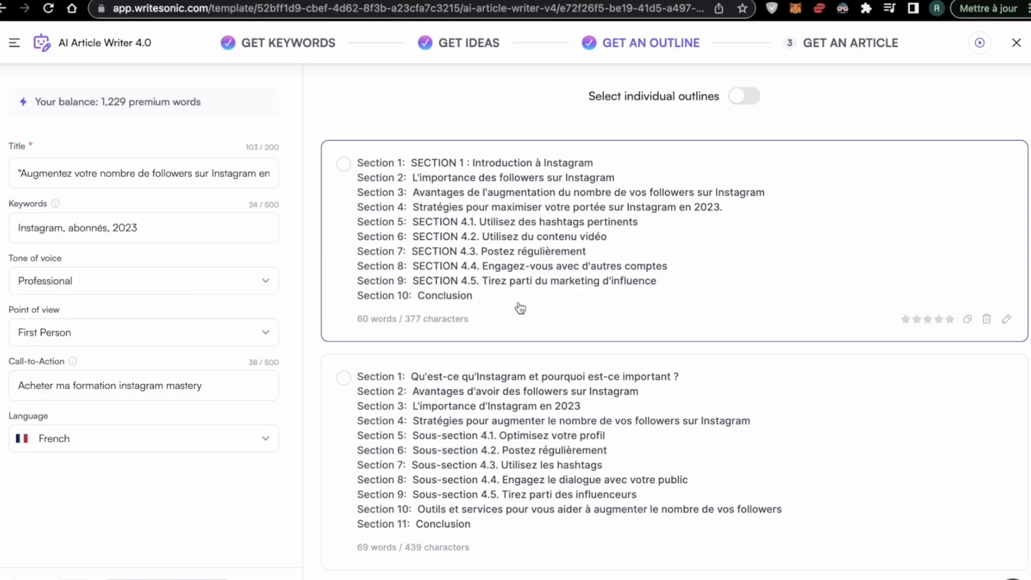
scroll(542, 317, down, 5)
scroll(569, 365, up, 5)
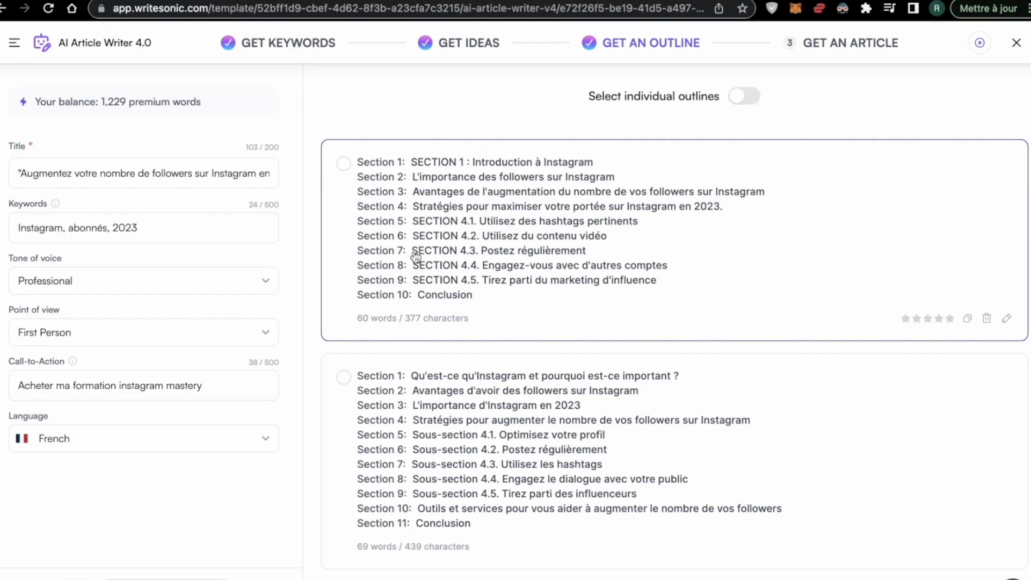
scroll(547, 283, down, 5)
scroll(535, 420, down, 1)
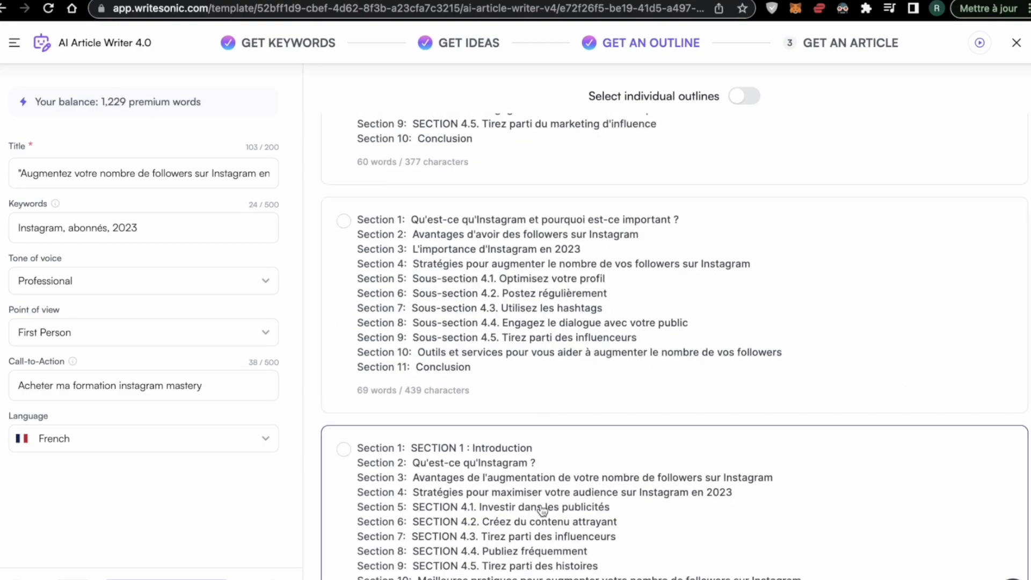
scroll(499, 498, down, 2)
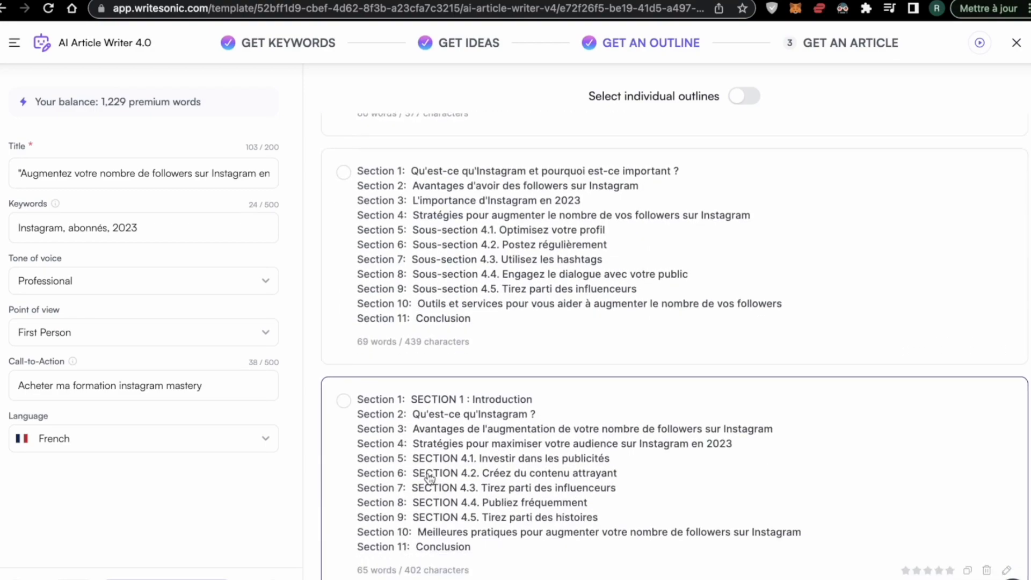
scroll(474, 484, up, 7)
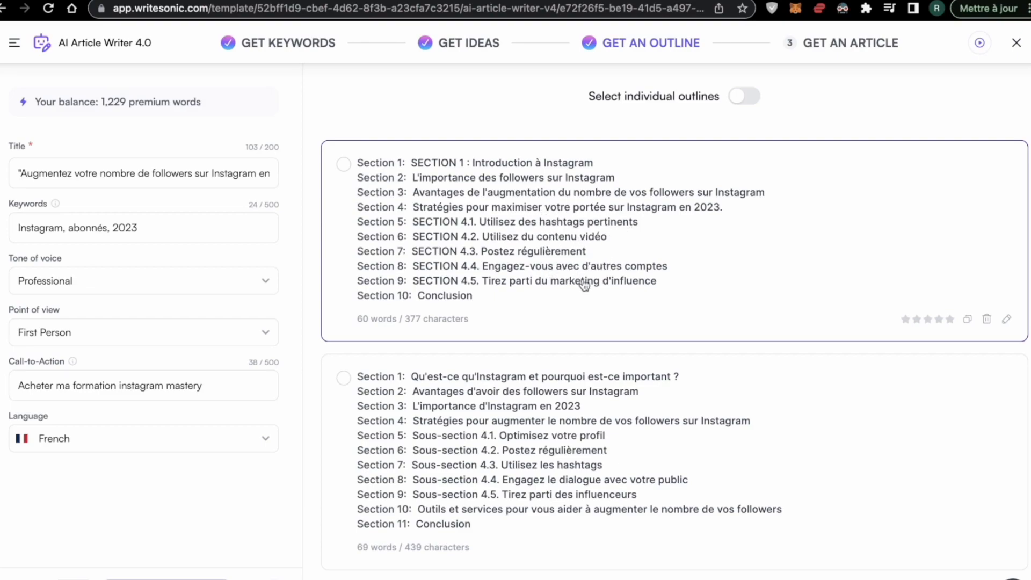
scroll(582, 285, down, 3)
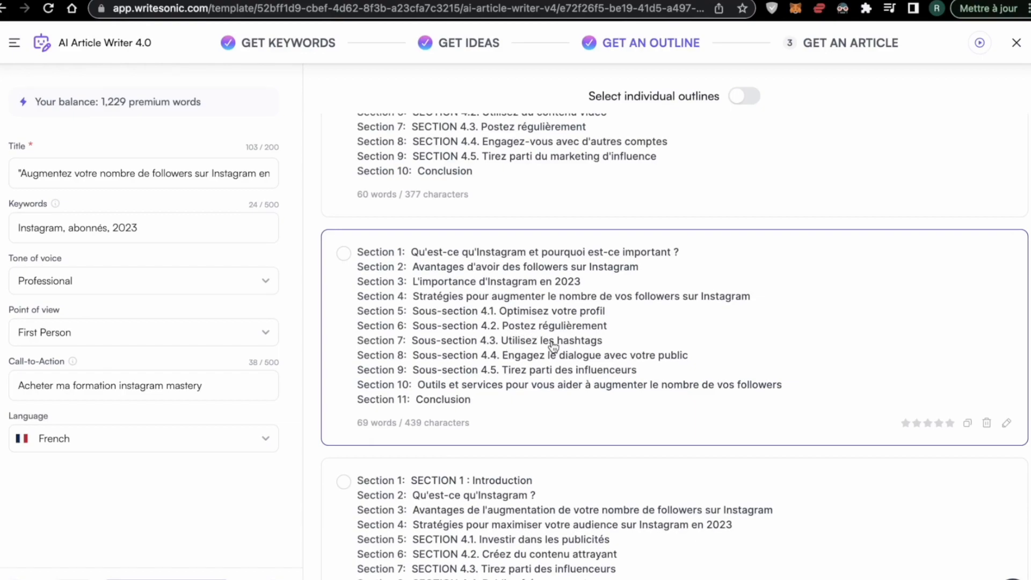
scroll(554, 347, down, 2)
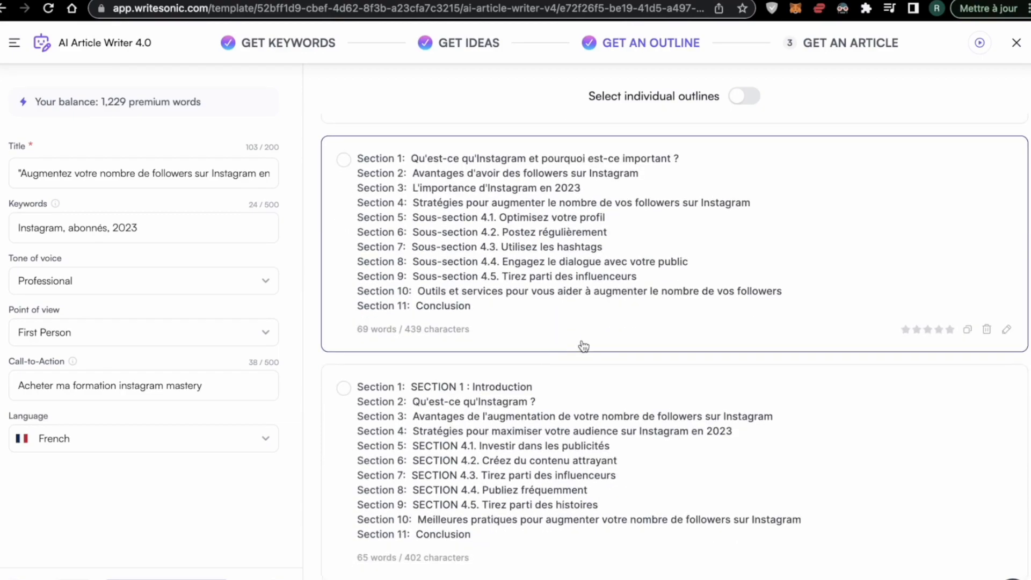
click(584, 292)
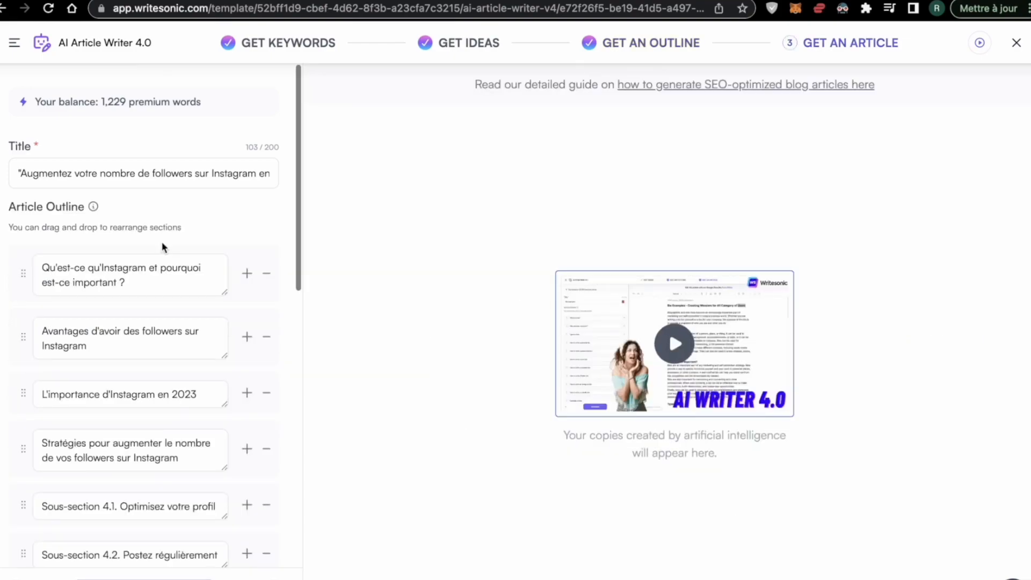
Step: Remove the "Sous-section 4.1.", "Sous-section 4.2." and "Sous-section 4.3." prefixes from their outline headings
scroll(147, 350, down, 3)
drag(120, 433, 41, 430)
key(BackSpace)
drag(120, 481, 42, 479)
key(BackSpace)
scroll(105, 410, down, 3)
drag(122, 392, 42, 393)
key(BackSpace)
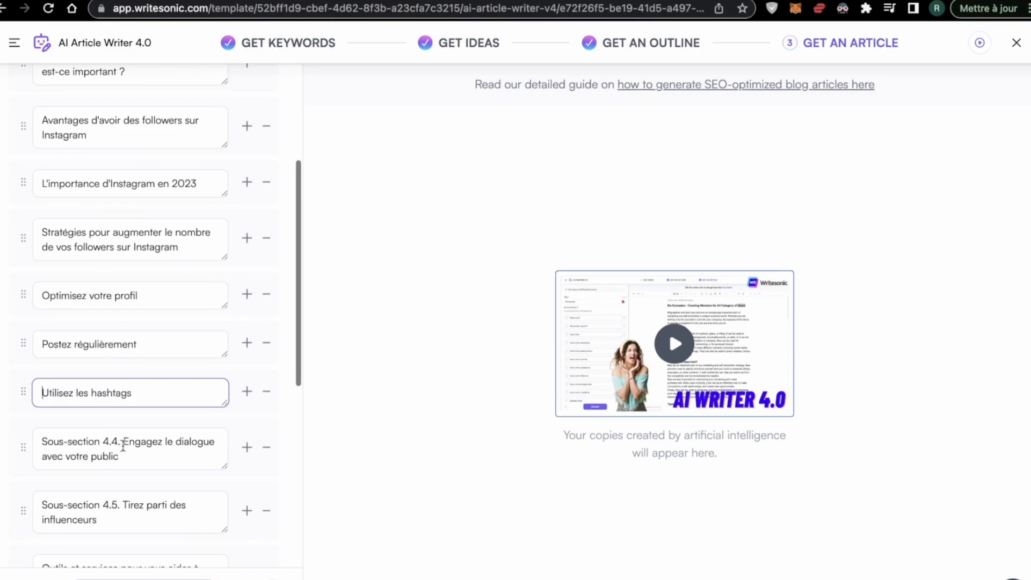
Step: Remove the "Sous-section 4.4." and "Sous-section 4.5." prefixes from the outline headings about dialogue and influencers
drag(123, 441, 42, 441)
key(BackSpace)
scroll(87, 428, down, 2)
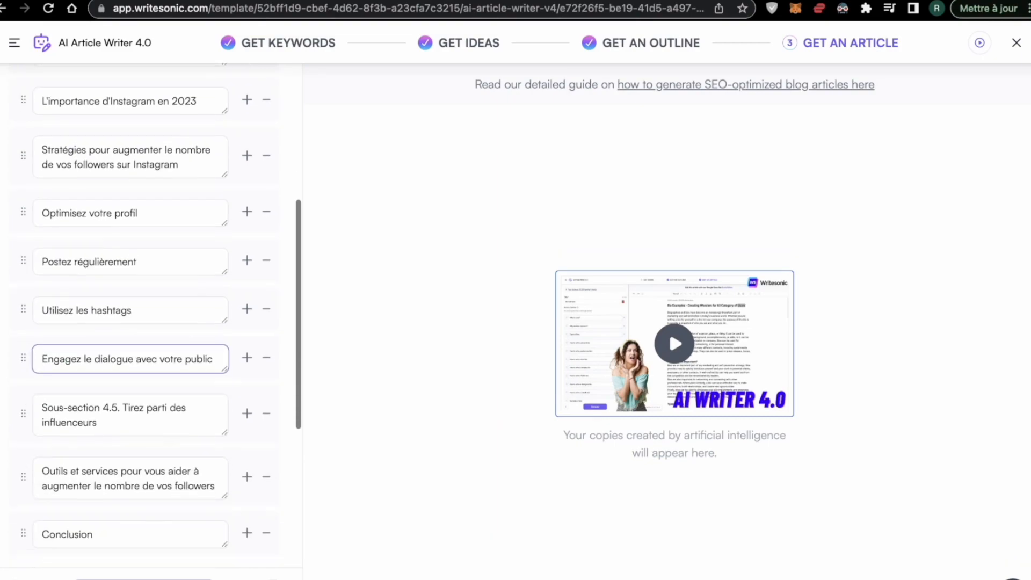
drag(121, 417, 24, 409)
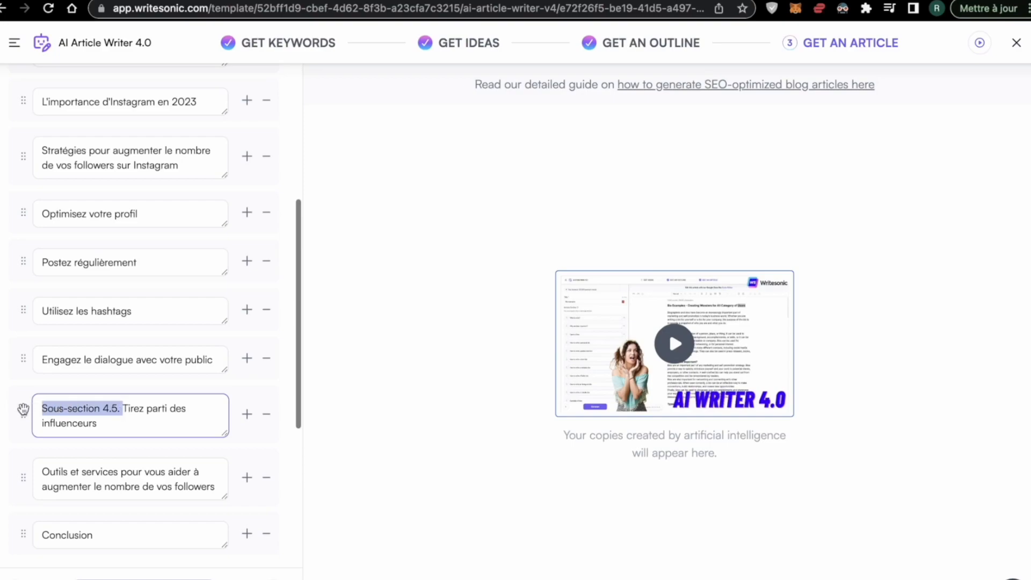
key(BackSpace)
scroll(129, 424, down, 4)
scroll(161, 414, up, 10)
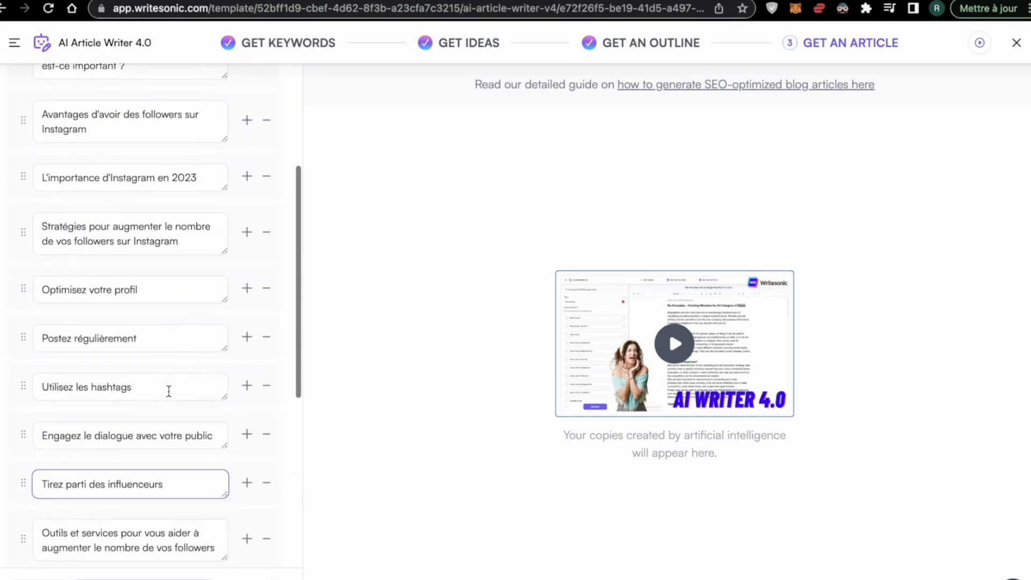
scroll(101, 319, down, 7)
scroll(100, 318, up, 7)
mouse_move(23, 276)
mouse_down()
mouse_move(23, 350)
mouse_move(23, 260)
mouse_move(23, 269)
mouse_up()
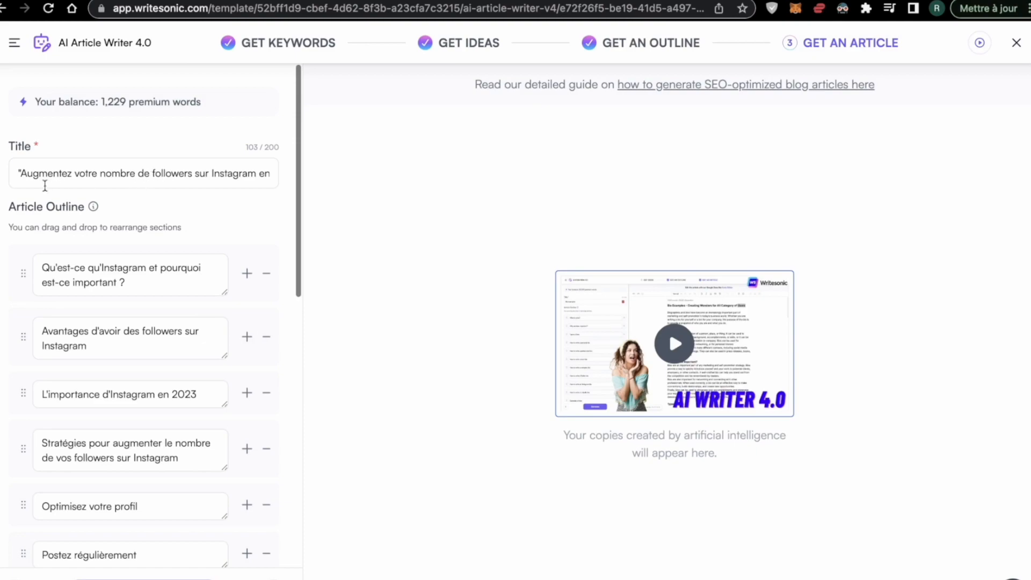
Step: Delete the opening and closing quotation marks and the final period from the article title
click(20, 173)
key(BackSpace)
drag(212, 178, 376, 185)
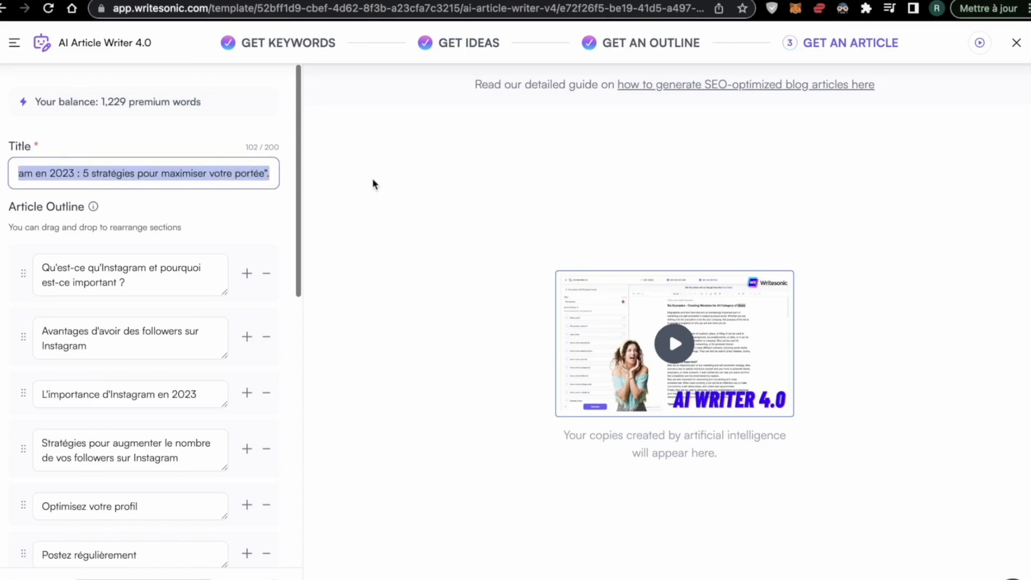
click(272, 174)
key(BackSpace)
key(BackSpace)
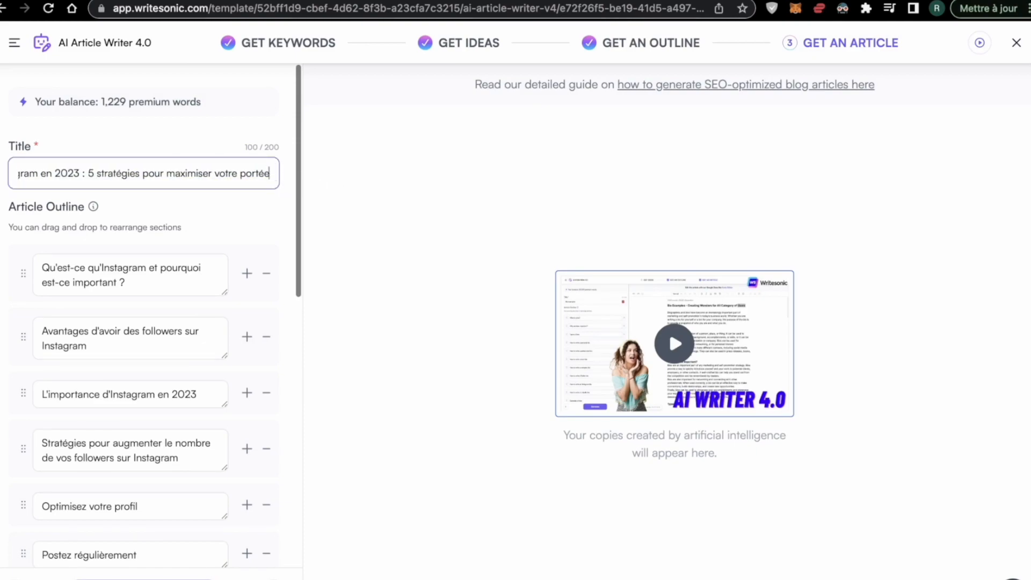
Step: Generate the article from the cleaned-up title and outline
scroll(209, 226, down, 10)
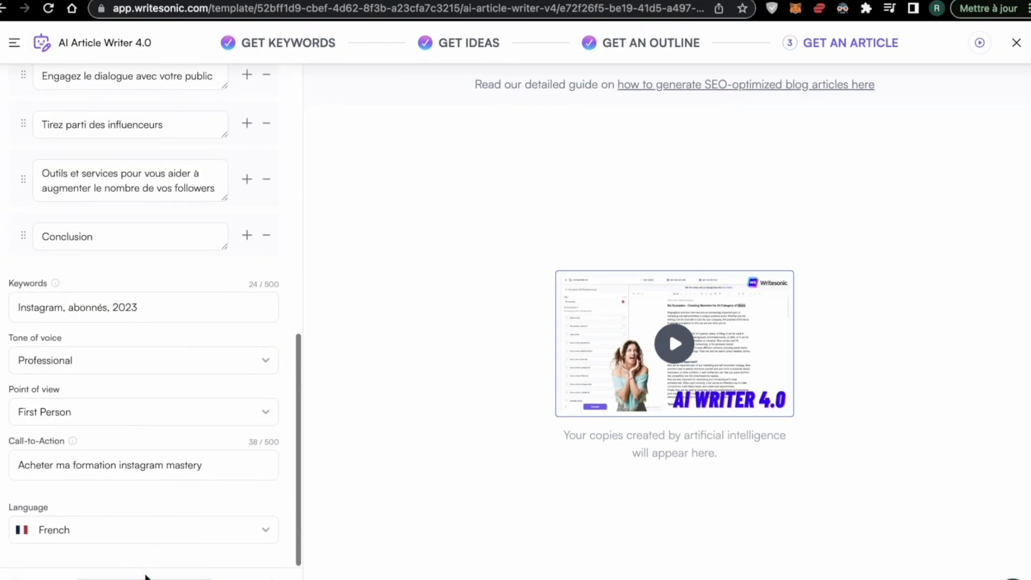
scroll(215, 429, up, 10)
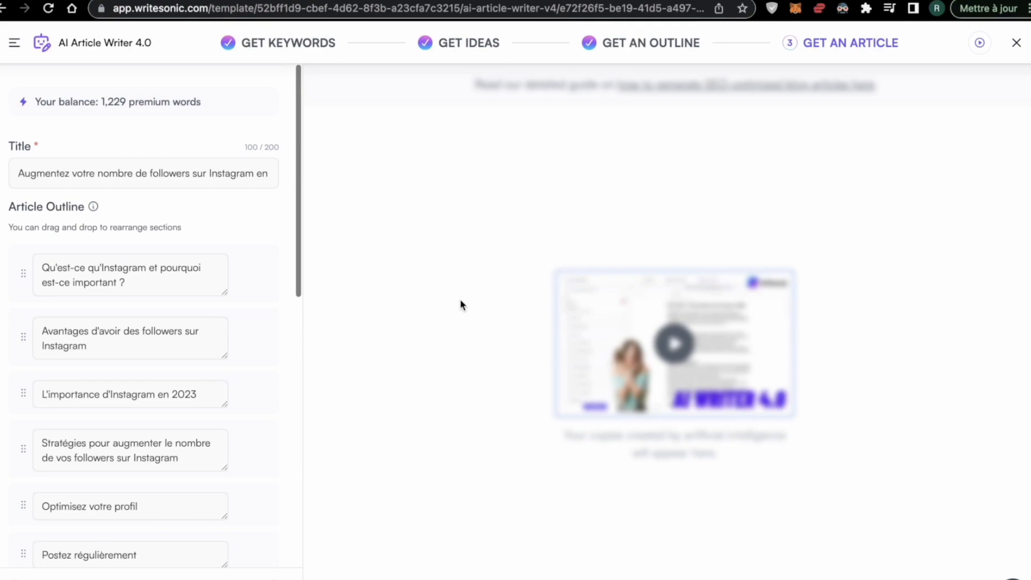
scroll(154, 370, down, 5)
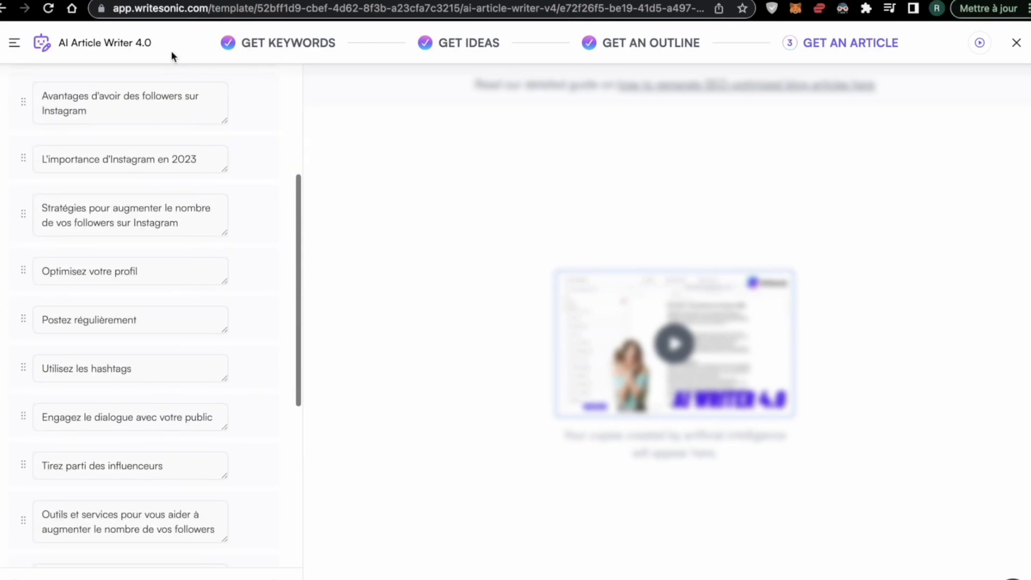
scroll(207, 327, down, 4)
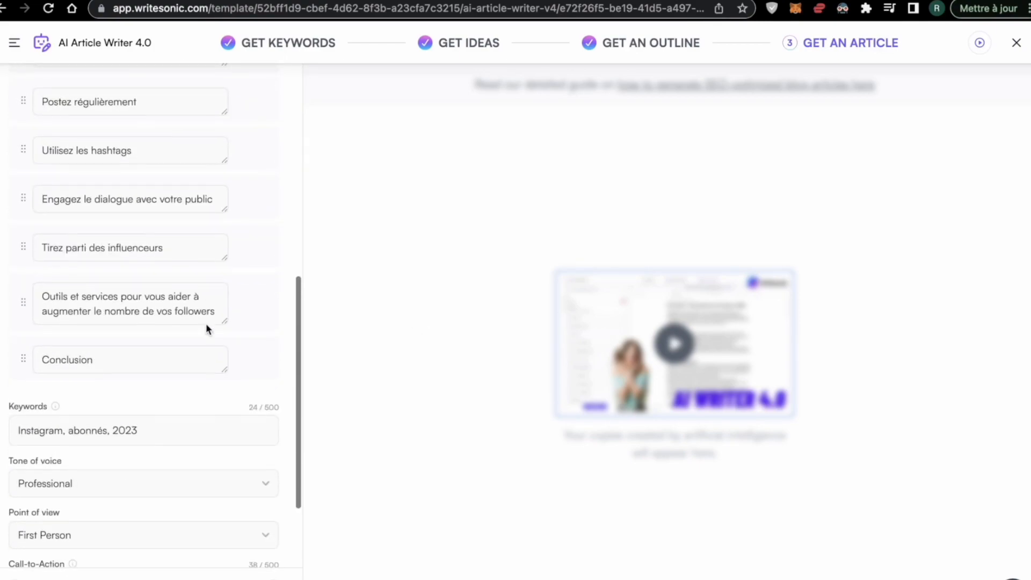
scroll(207, 329, down, 2)
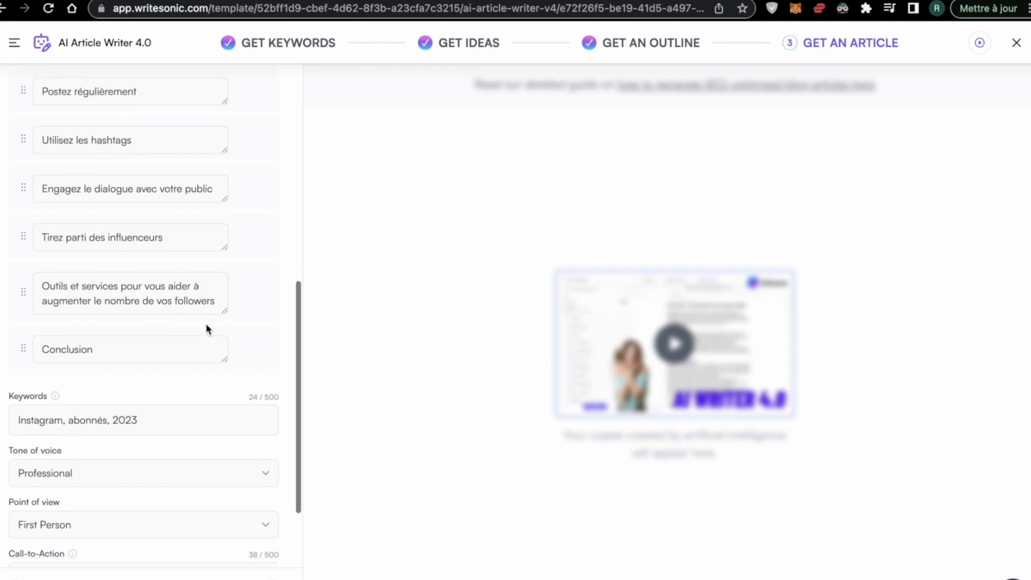
scroll(205, 323, up, 10)
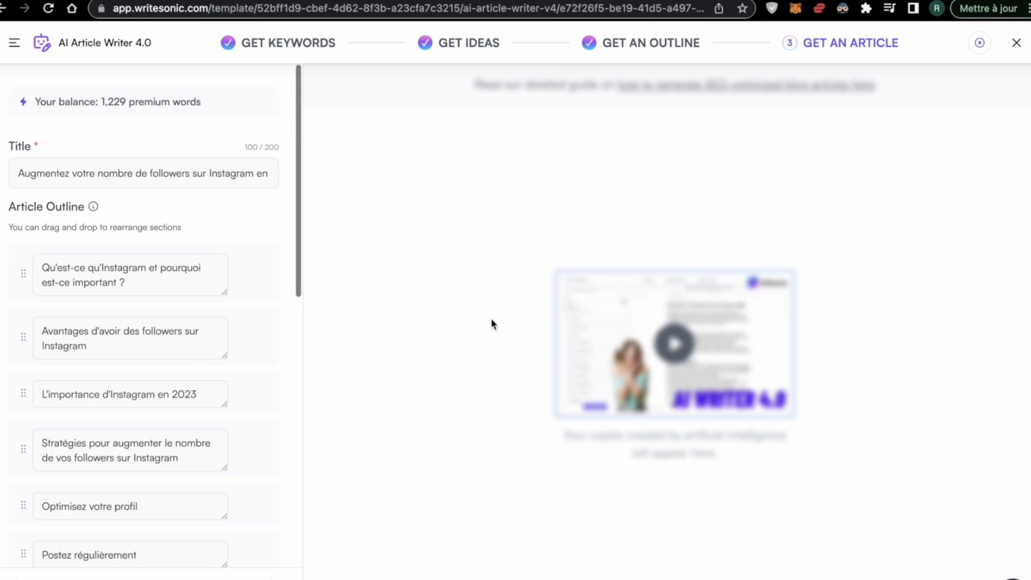
scroll(233, 349, down, 7)
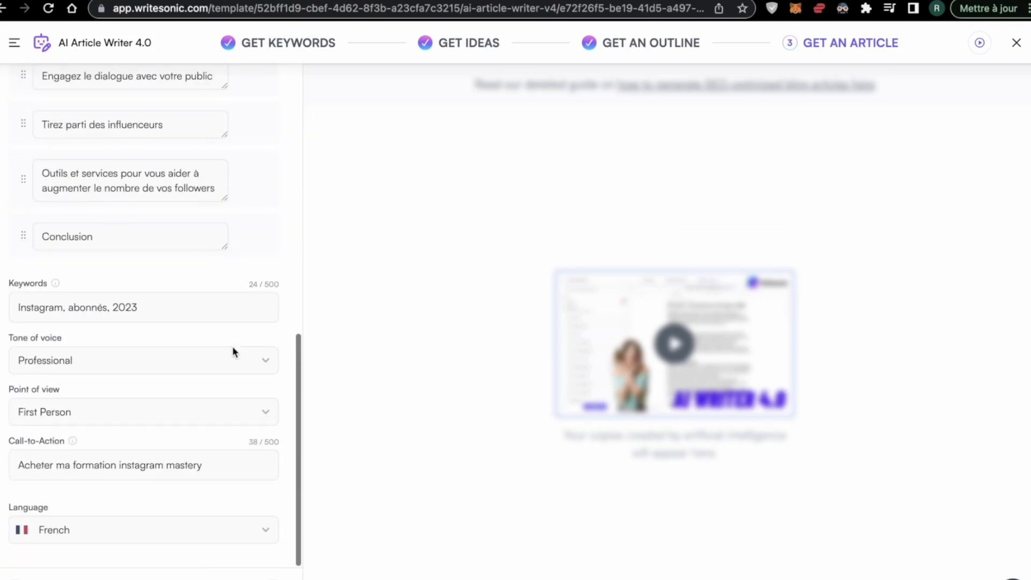
scroll(232, 351, up, 1)
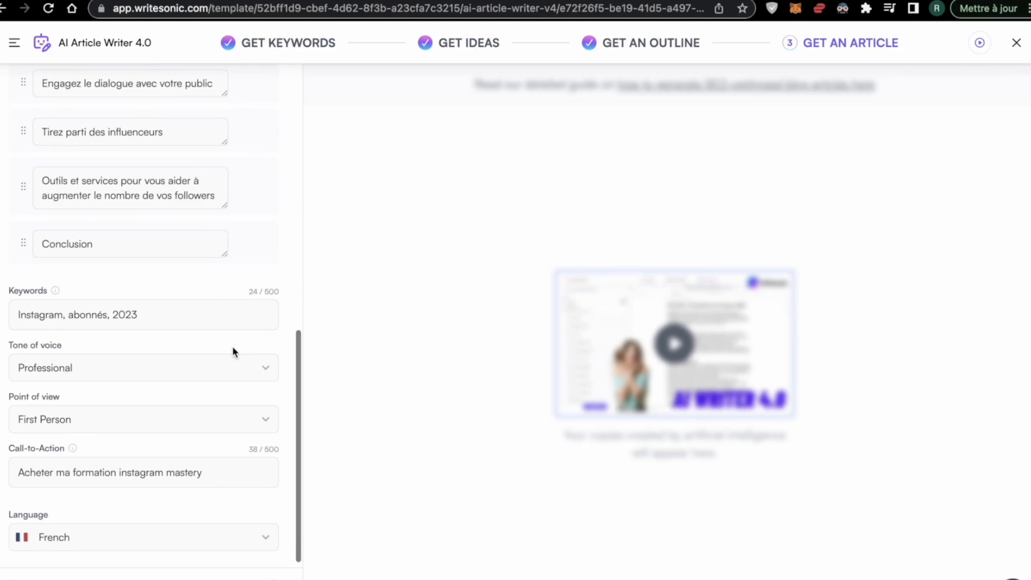
scroll(232, 346, up, 10)
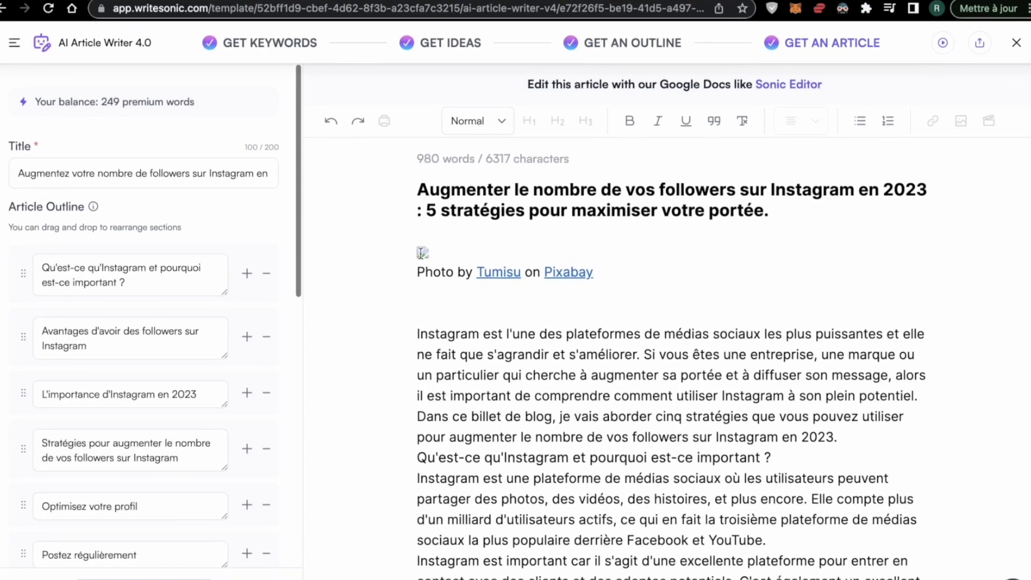
Step: Examine the generated article from its title and image through the strategy sections to the conclusion's call to action
click(423, 252)
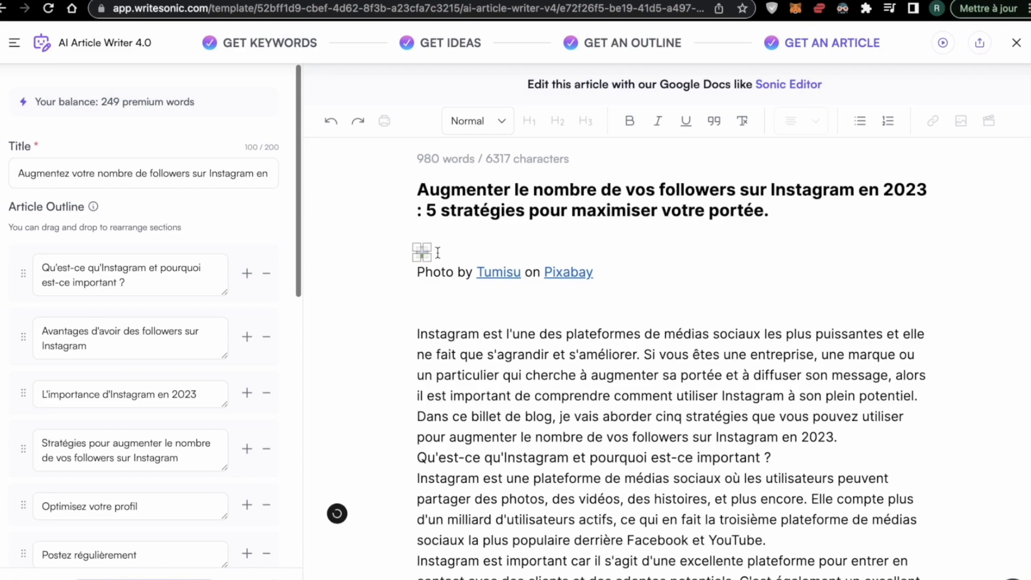
scroll(463, 247, down, 1)
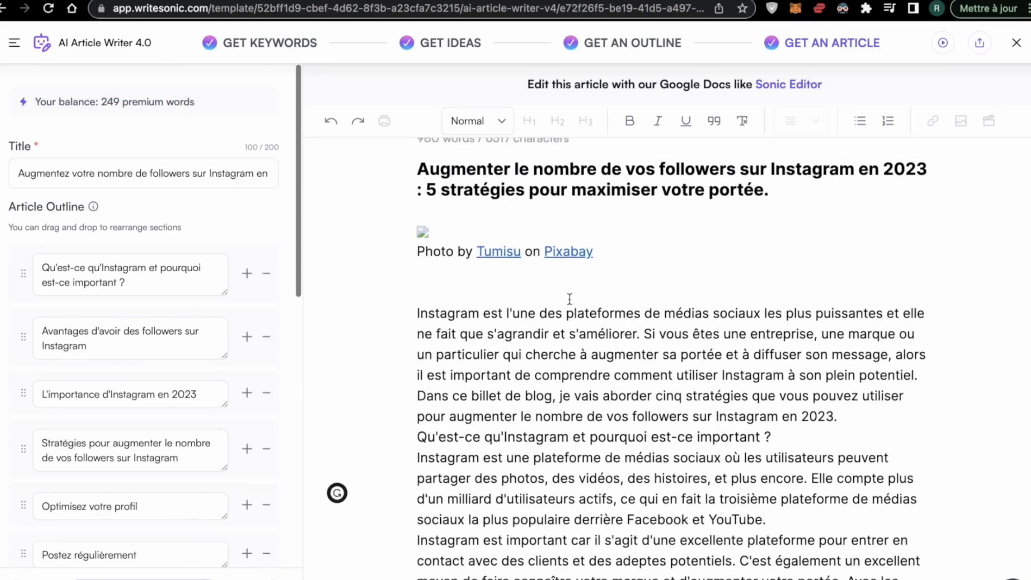
scroll(462, 246, down, 8)
scroll(461, 246, up, 9)
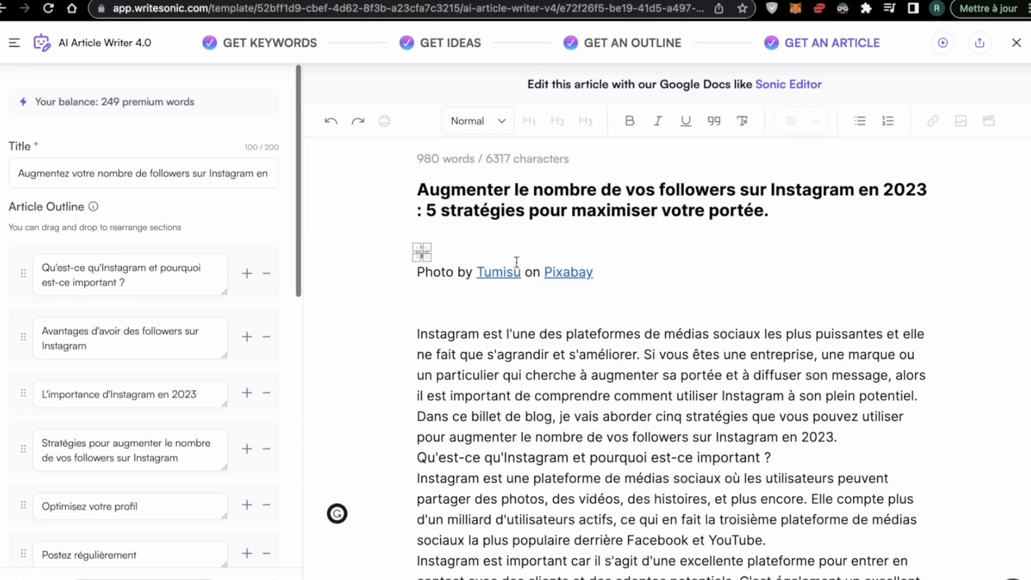
scroll(516, 257, down, 10)
scroll(516, 257, up, 10)
scroll(515, 257, down, 5)
scroll(337, 248, down, 15)
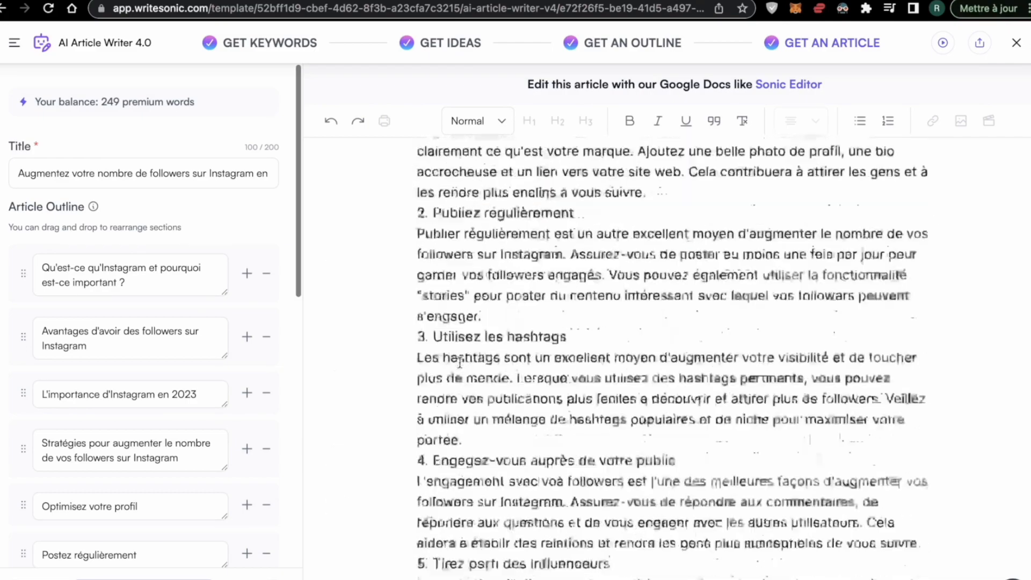
scroll(400, 341, up, 10)
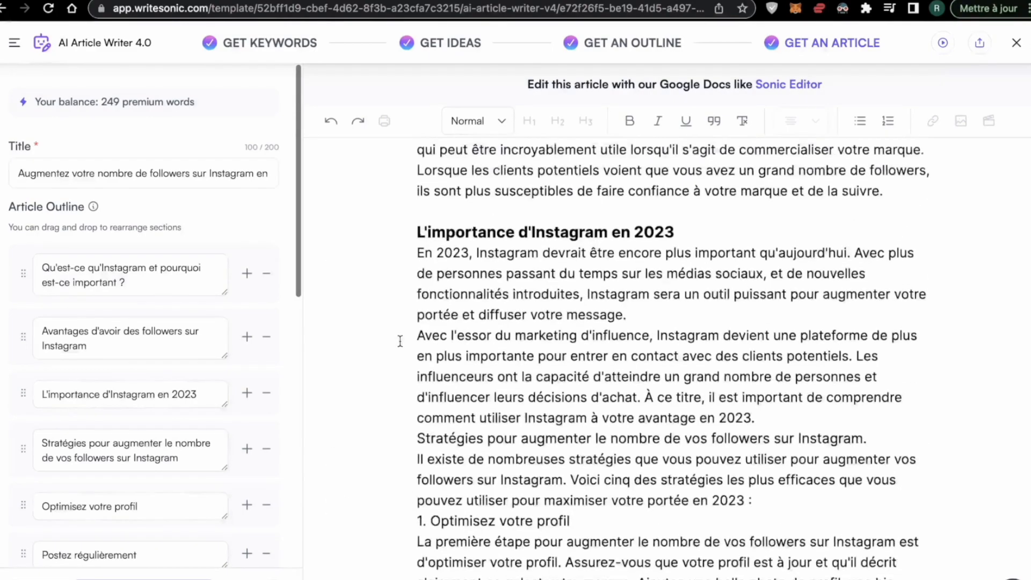
scroll(400, 341, down, 10)
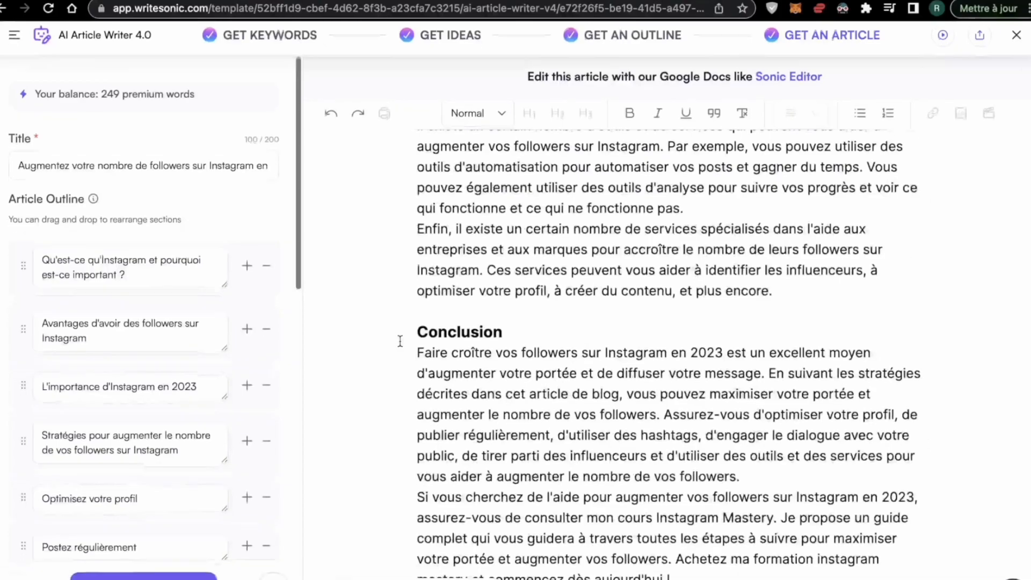
scroll(400, 341, up, 20)
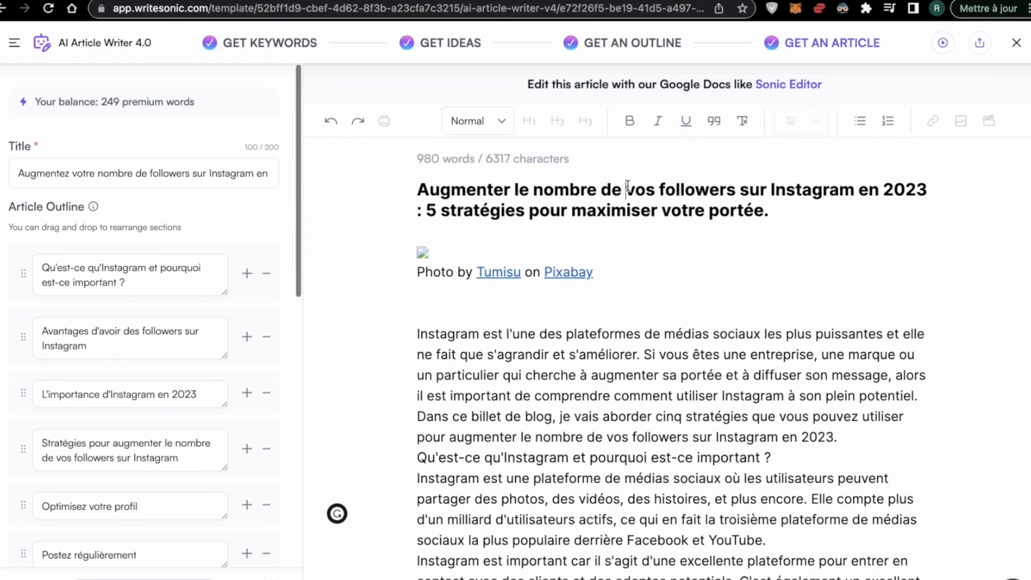
Step: Check the article's title and introduction again, and open the article in the Sonic Editor
click(783, 206)
scroll(601, 263, down, 3)
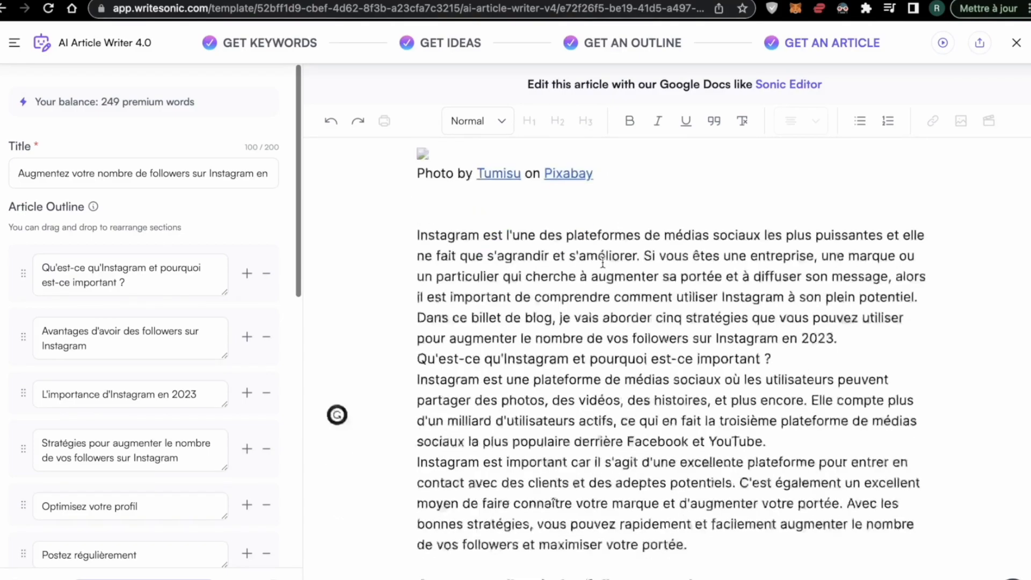
scroll(537, 267, up, 3)
scroll(529, 271, down, 3)
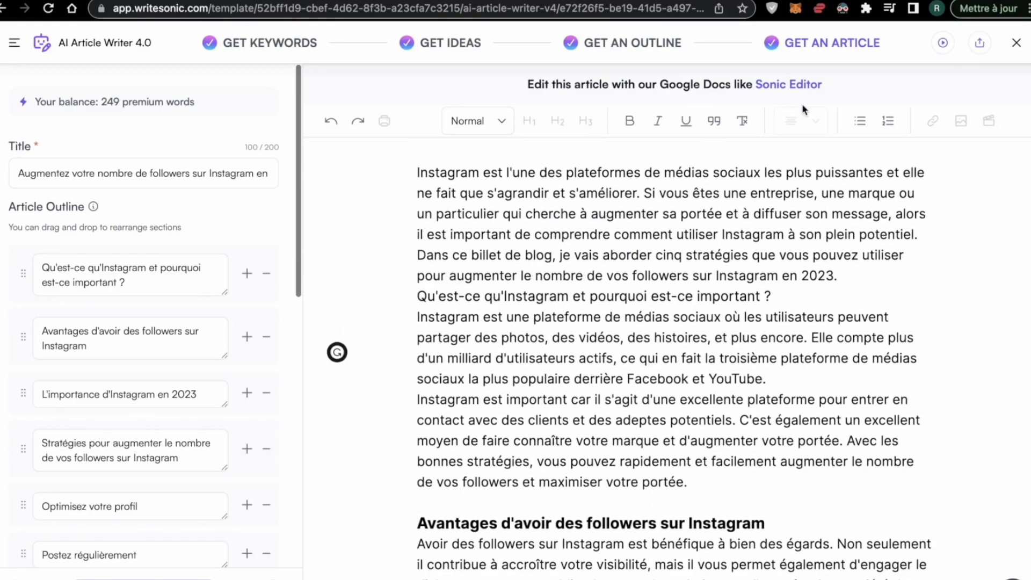
scroll(677, 213, up, 2)
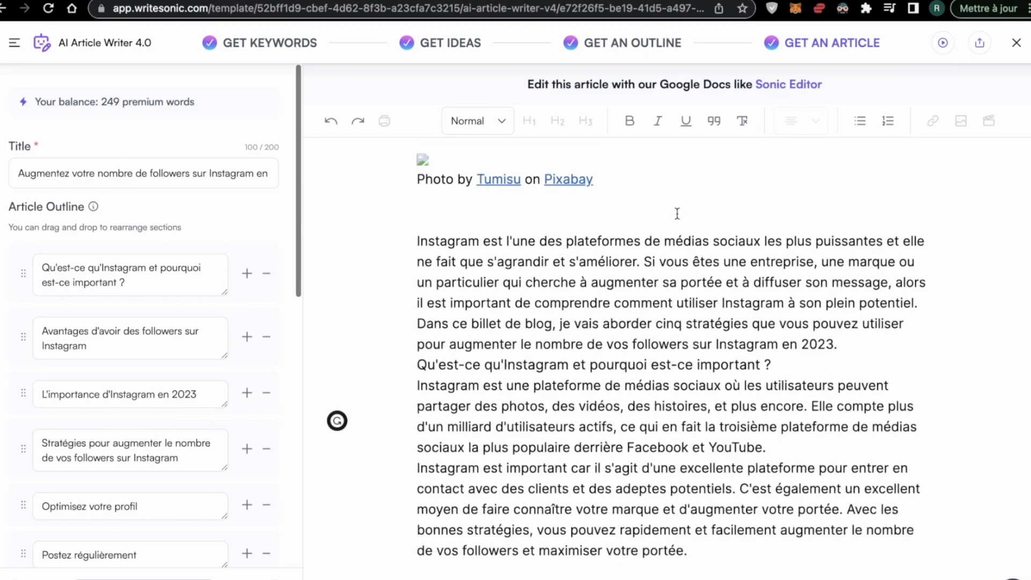
double_click(538, 147)
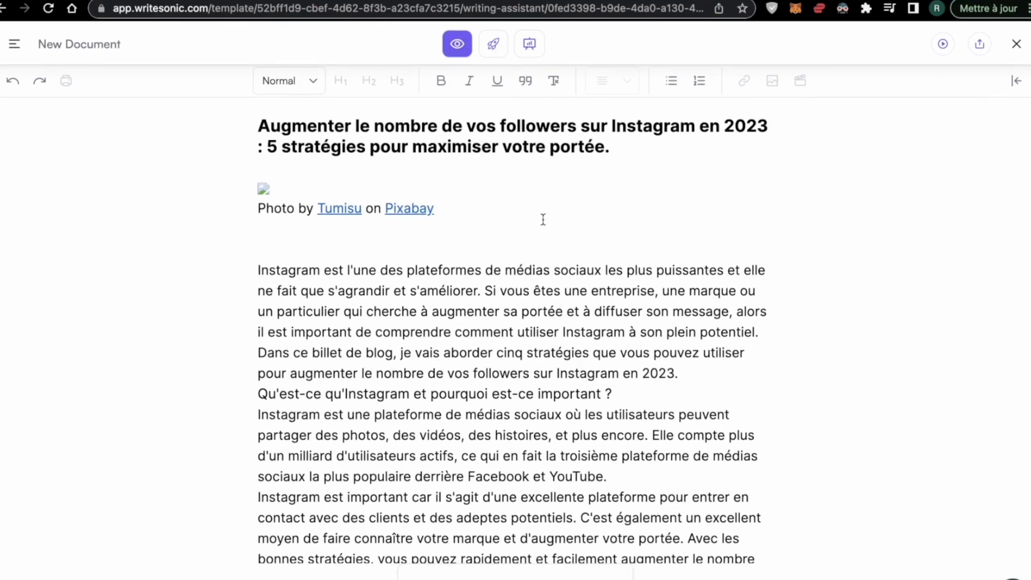
Step: Look through the article down to the conclusion and view the Sonic mode layout, returning to the plain editor view
scroll(543, 219, down, 15)
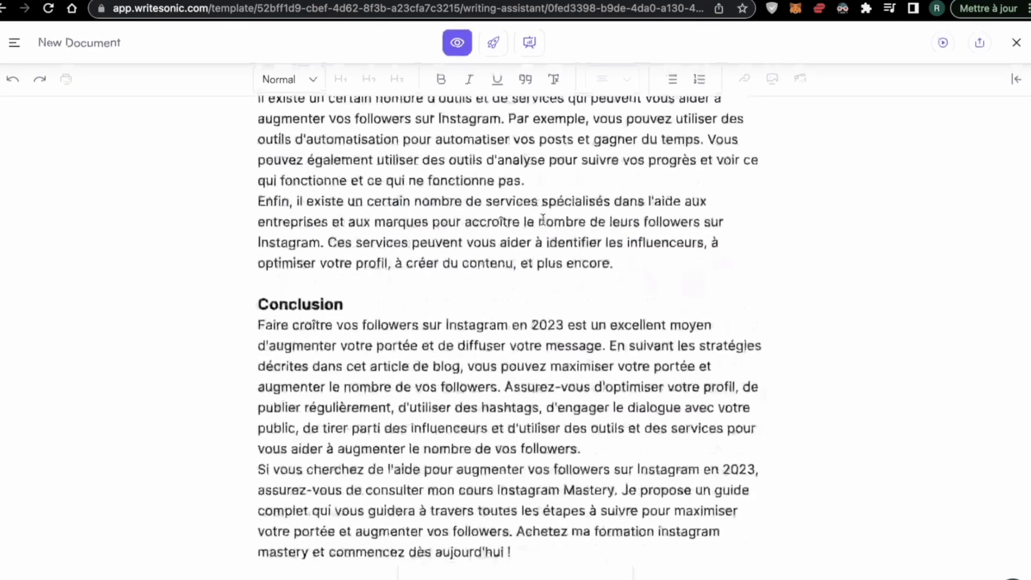
scroll(542, 220, up, 15)
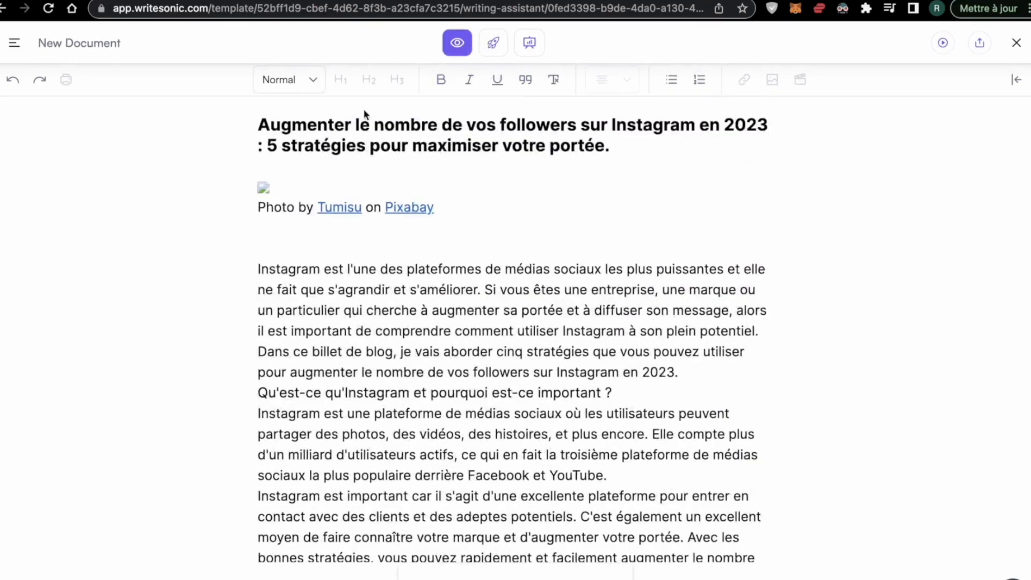
click(492, 42)
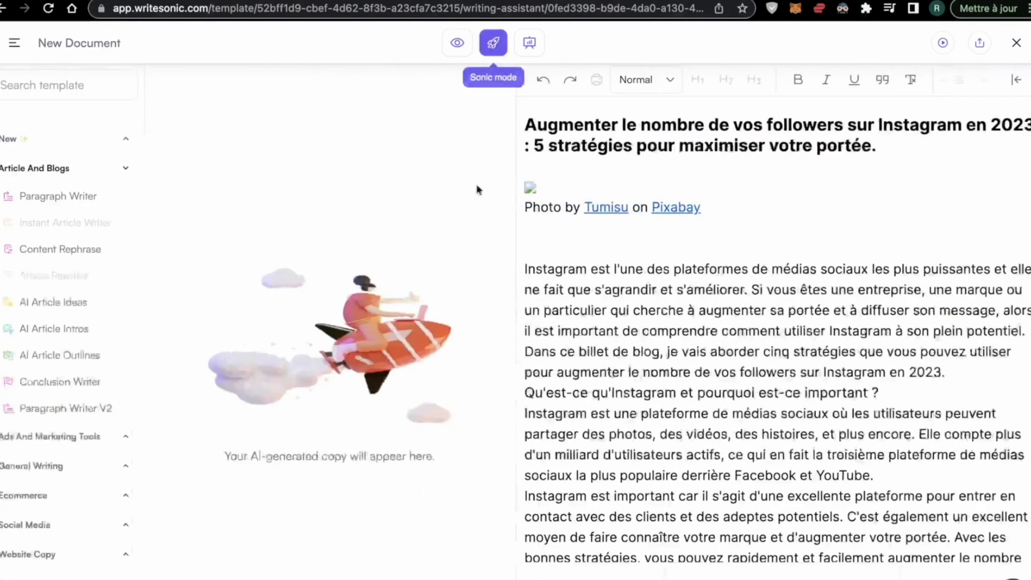
click(457, 43)
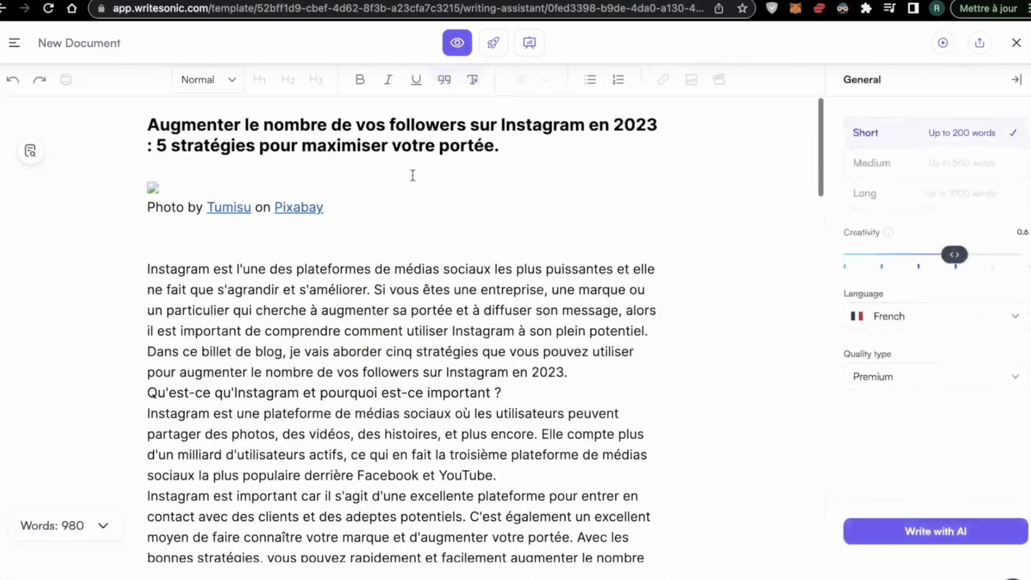
scroll(424, 172, down, 1)
scroll(622, 203, up, 1)
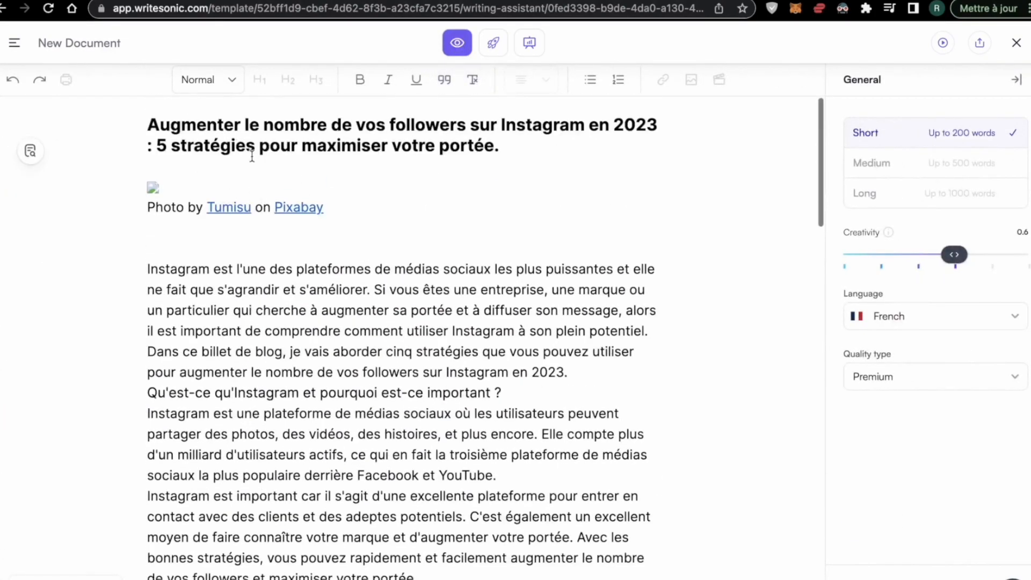
Step: Insert a blank line between the image placeholder and the photo credit under the title
click(204, 195)
key(Return)
drag(177, 188, 157, 189)
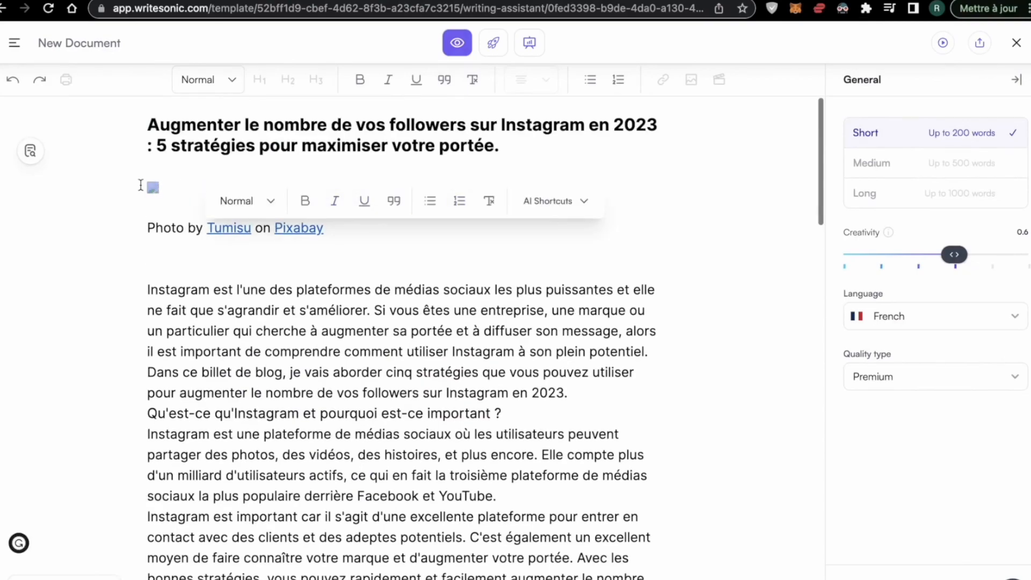
right_click(150, 191)
click(427, 197)
scroll(344, 221, down, 3)
scroll(270, 247, up, 3)
click(355, 191)
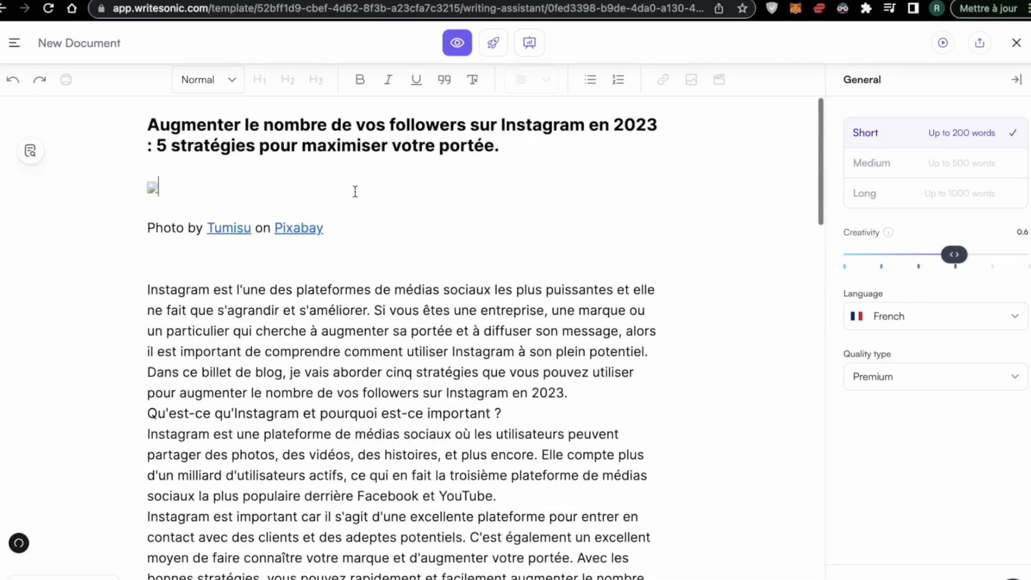
scroll(288, 136, down, 2)
scroll(288, 136, up, 2)
Step: Try the Normal text style on the article title and undo the style change
triple_click(295, 115)
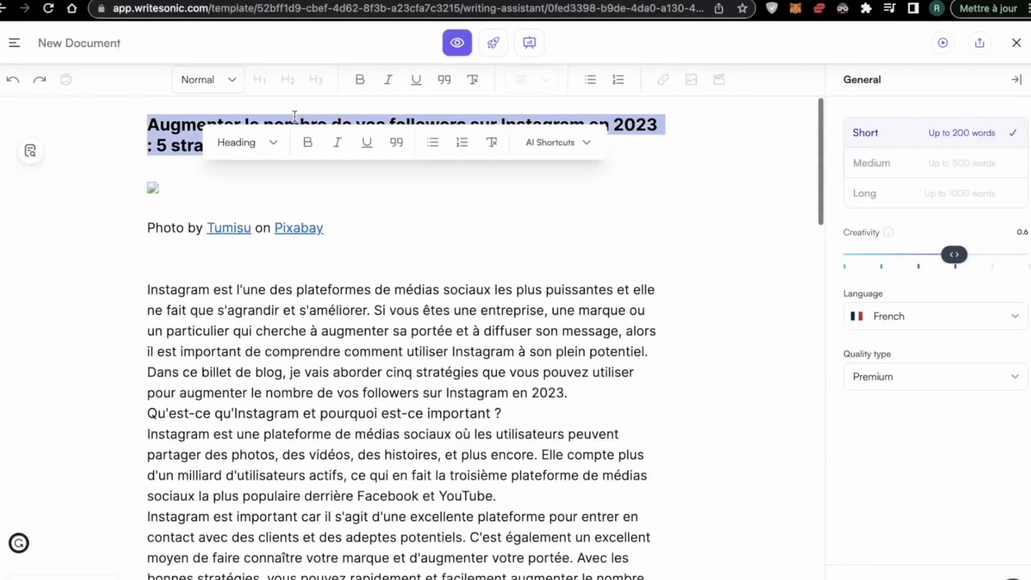
click(203, 80)
click(202, 79)
click(203, 79)
click(224, 110)
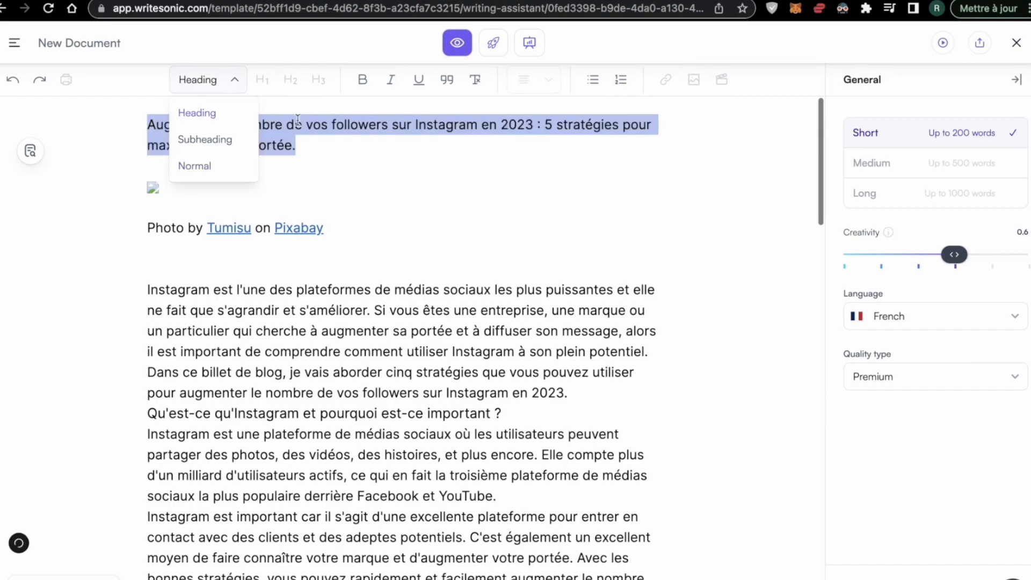
click(211, 161)
click(309, 145)
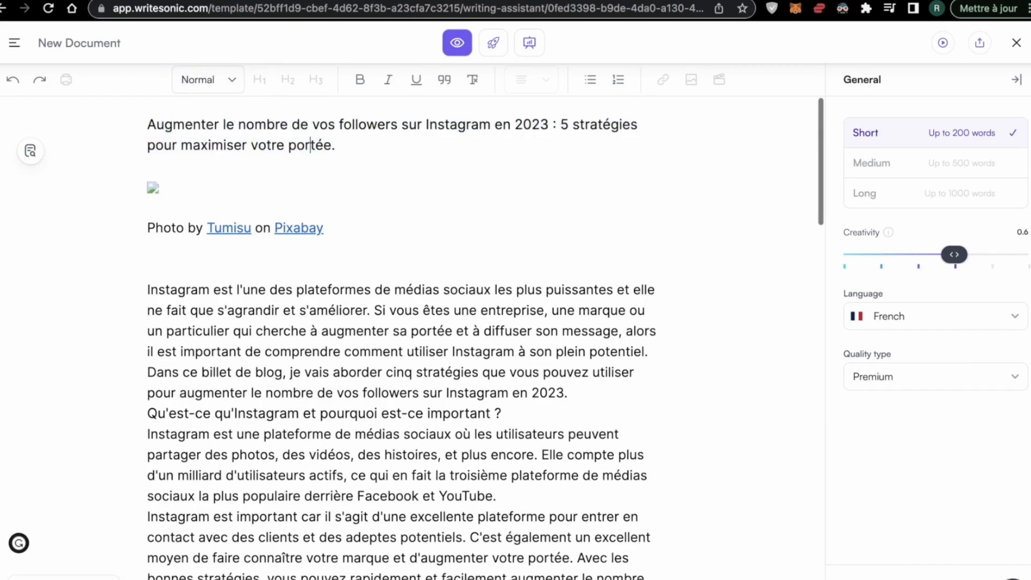
click(14, 80)
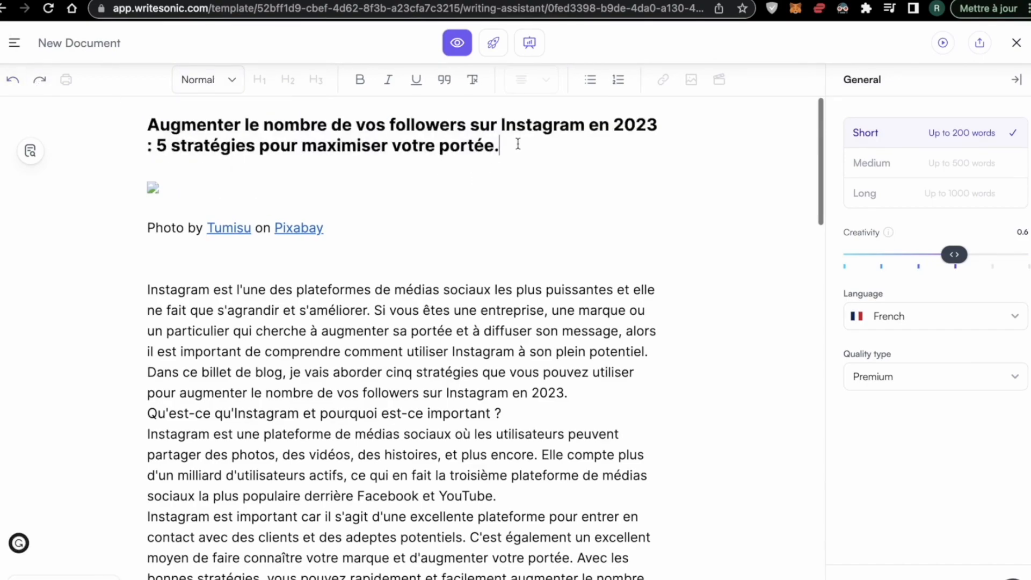
mouse_move(955, 254)
mouse_down()
mouse_move(923, 258)
mouse_move(954, 255)
mouse_up()
double_click(322, 290)
click(368, 251)
Step: Insert blank lines after the introduction and after the first paragraph of the "Qu'est-ce qu'Instagram" section
scroll(336, 249, down, 3)
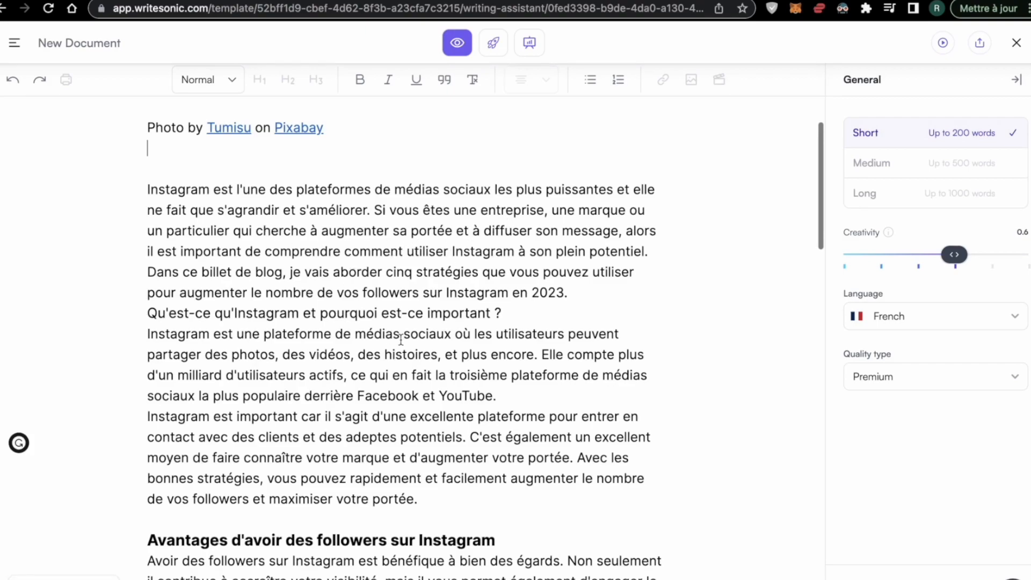
click(573, 293)
key(Return)
scroll(558, 333, down, 1)
click(543, 373)
key(Return)
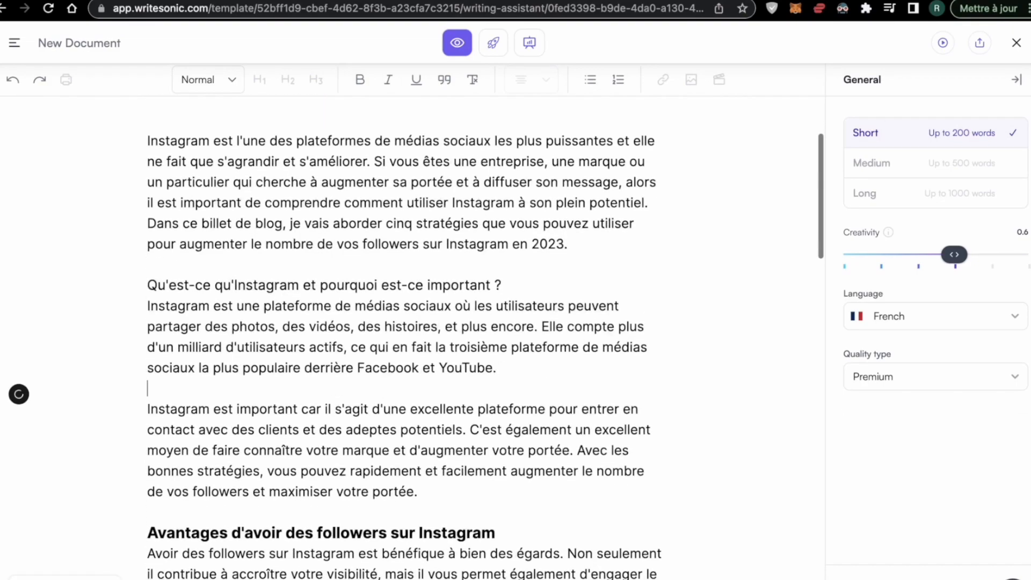
Step: Insert blank lines after the heading and the first paragraph of the "Avantages d'avoir des followers sur Instagram" section
scroll(433, 347, down, 6)
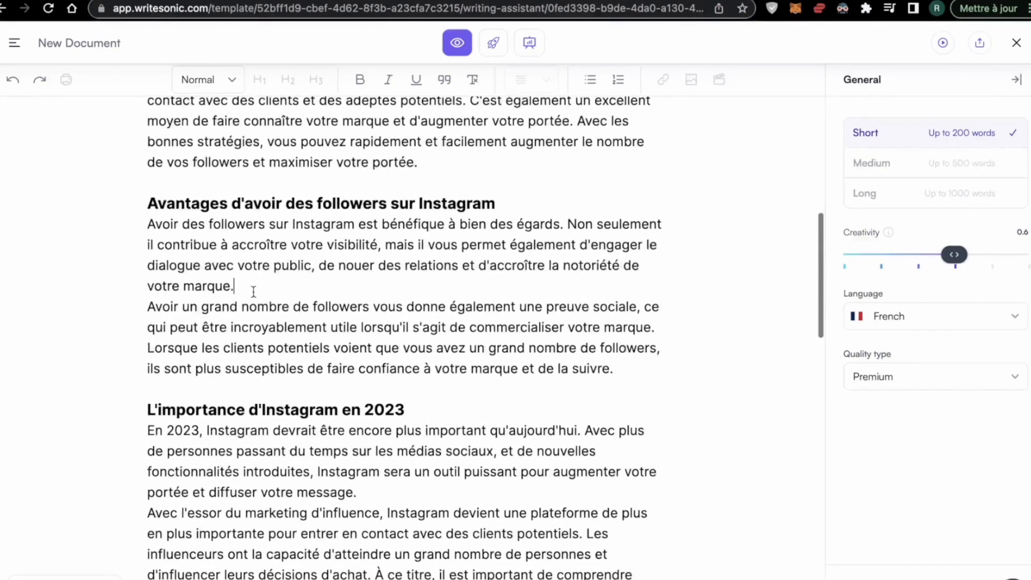
click(254, 292)
key(Return)
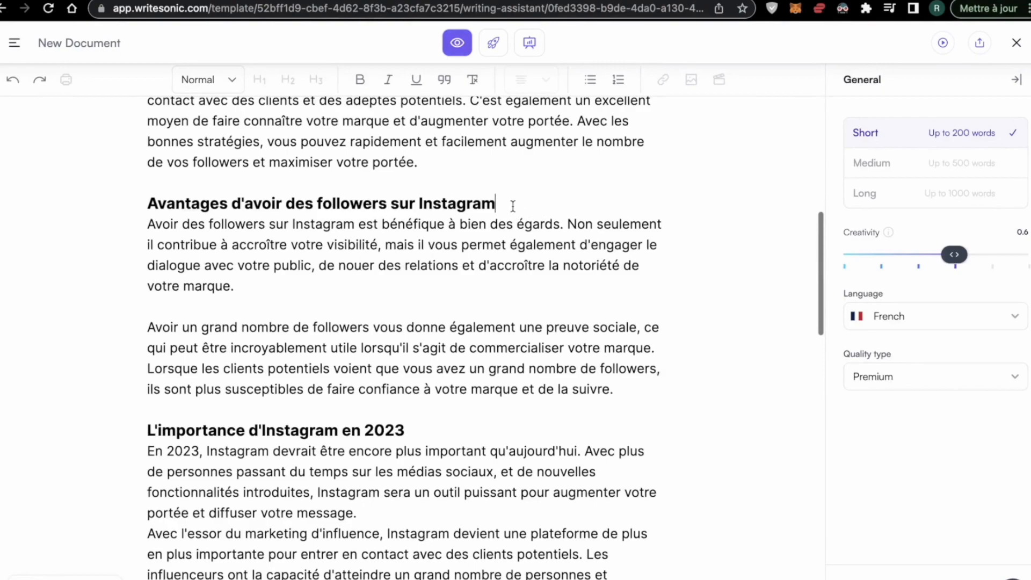
key(Return)
scroll(486, 248, up, 4)
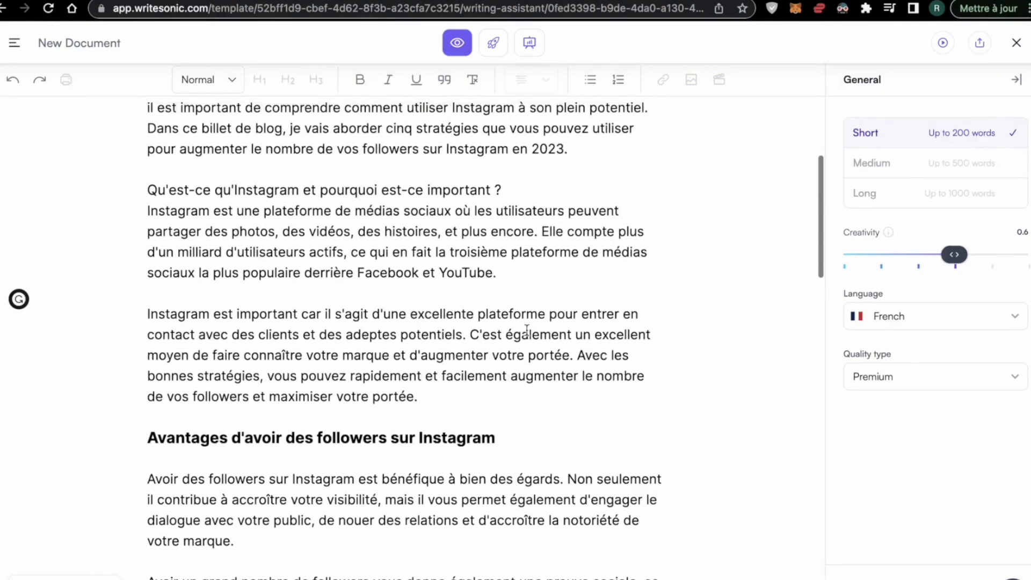
Step: Try the Medium output length with the "Qu'est-ce qu'Instagram" heading and first paragraph selected, and restore Short
scroll(527, 330, down, 1)
scroll(527, 330, up, 1)
triple_click(404, 232)
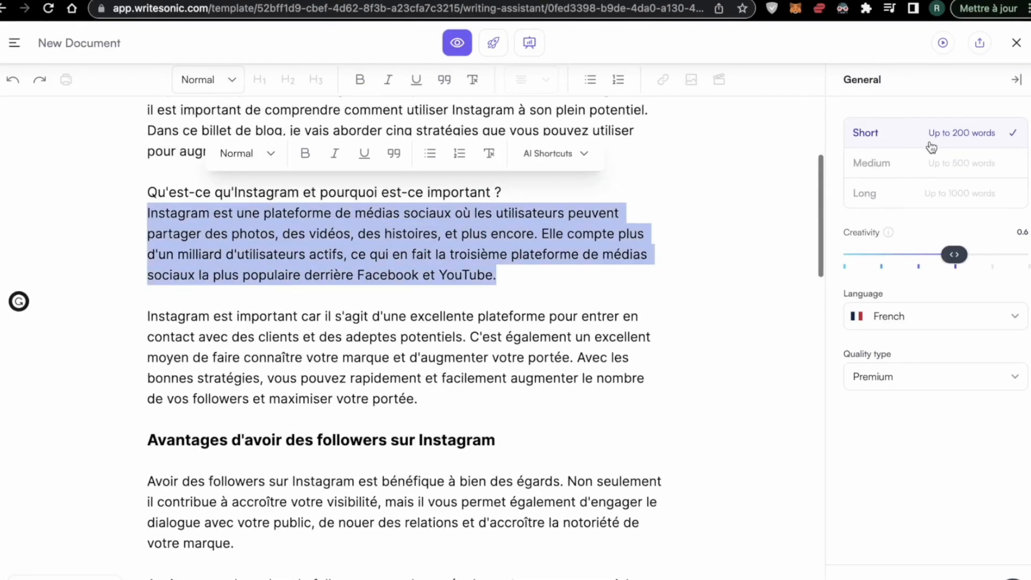
click(442, 249)
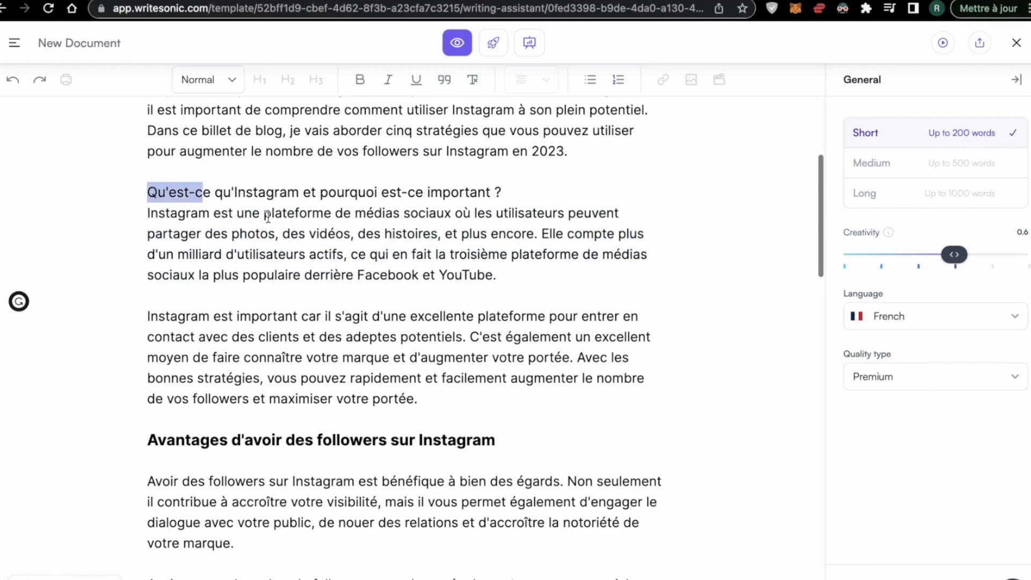
shift+click(515, 274)
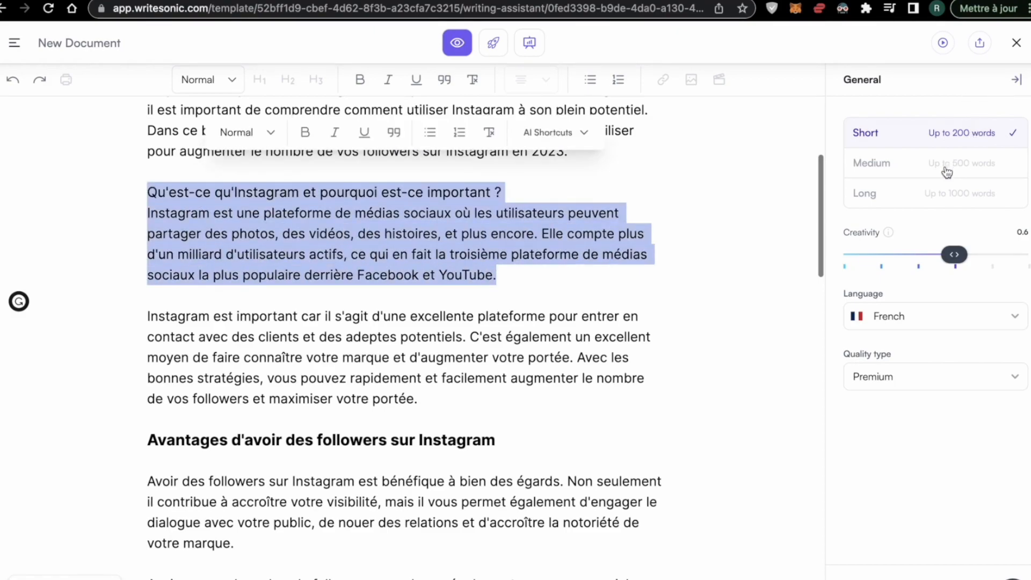
click(946, 171)
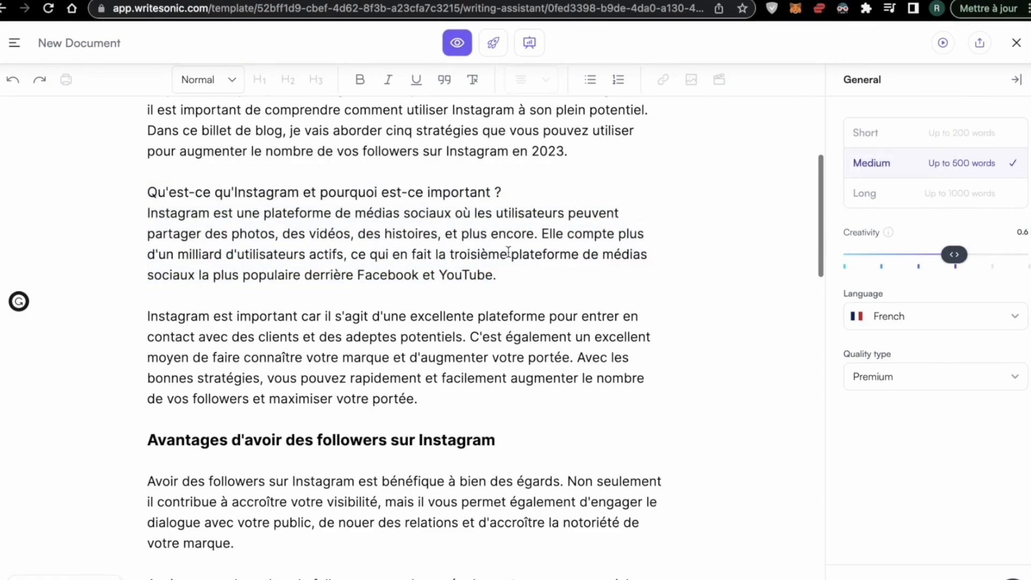
scroll(508, 252, down, 4)
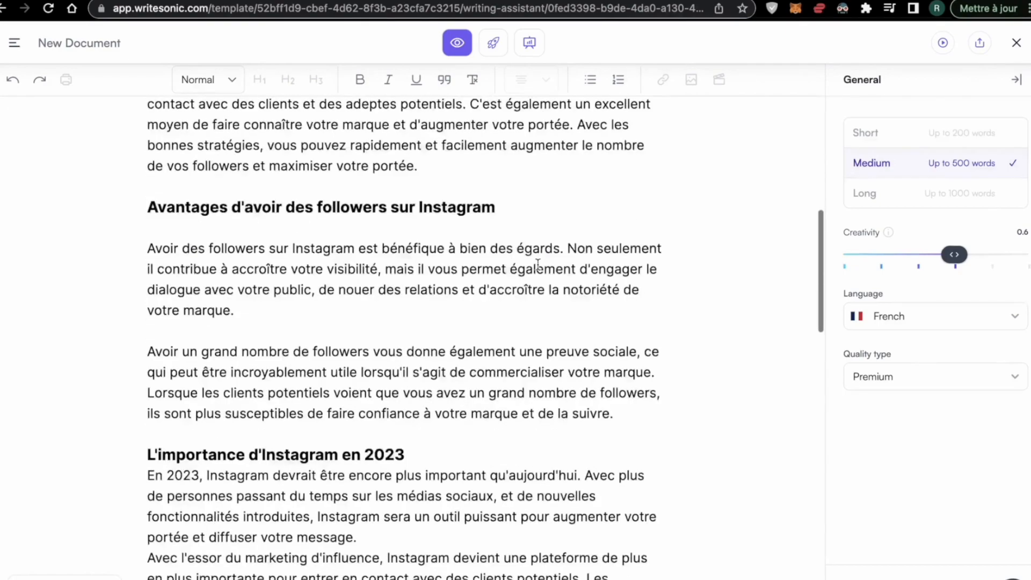
click(916, 137)
Step: Check the Creativity and Quality type settings, and look through the remaining sections of the article down to the conclusion
scroll(636, 370, down, 2)
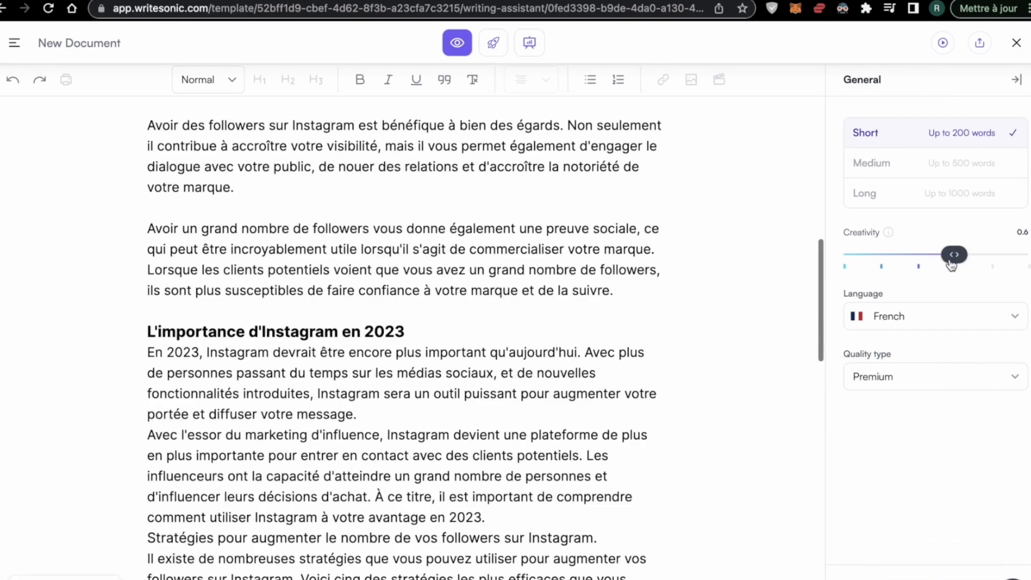
mouse_move(956, 262)
mouse_down()
mouse_move(921, 264)
mouse_move(1017, 257)
mouse_move(894, 265)
mouse_move(954, 261)
mouse_up()
triple_click(471, 248)
click(471, 249)
mouse_move(956, 257)
mouse_down()
mouse_move(975, 258)
mouse_move(954, 259)
mouse_up()
scroll(692, 290, down, 4)
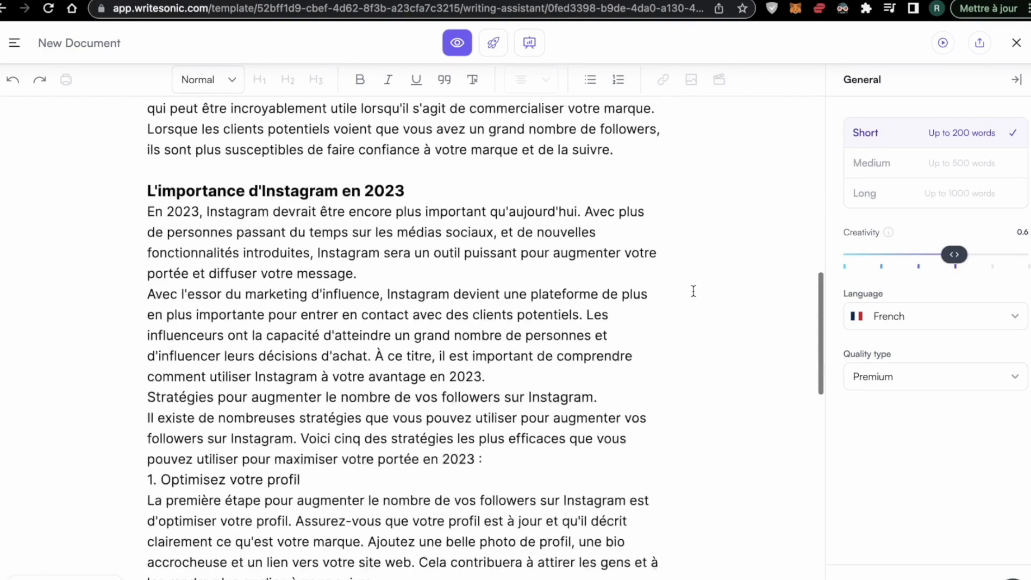
click(917, 380)
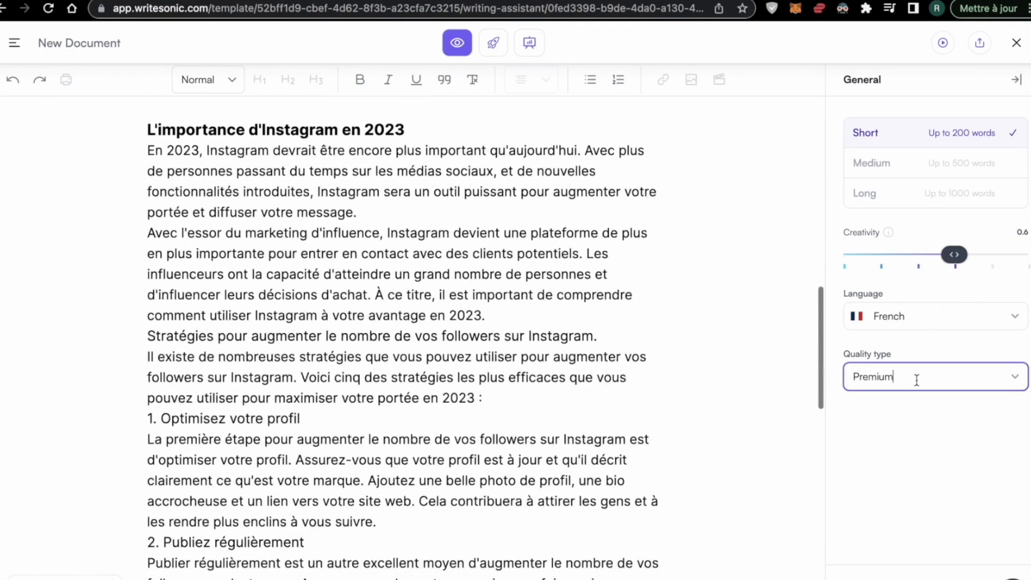
click(1025, 382)
click(529, 377)
scroll(535, 293, down, 15)
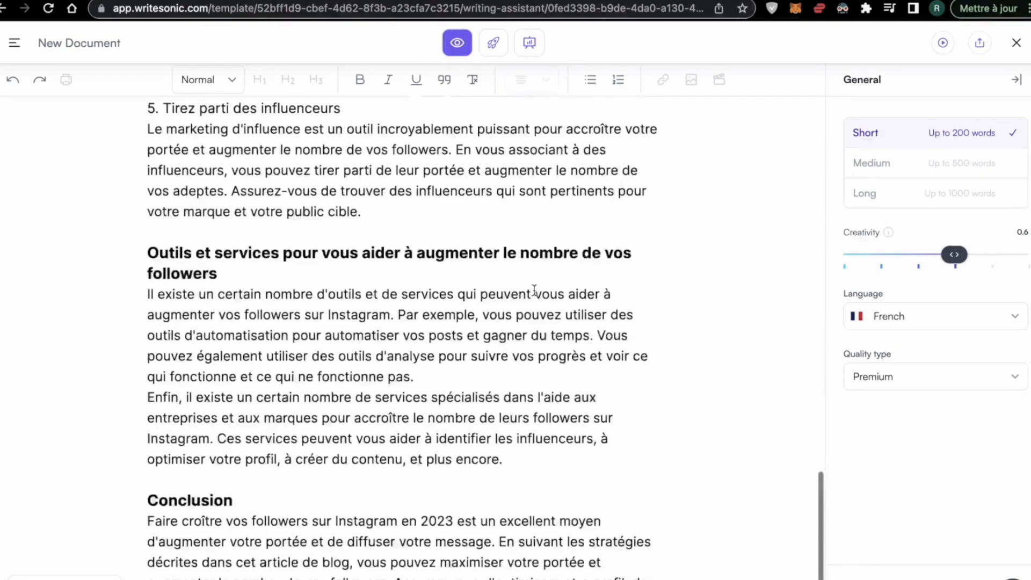
scroll(534, 290, up, 12)
scroll(534, 291, up, 5)
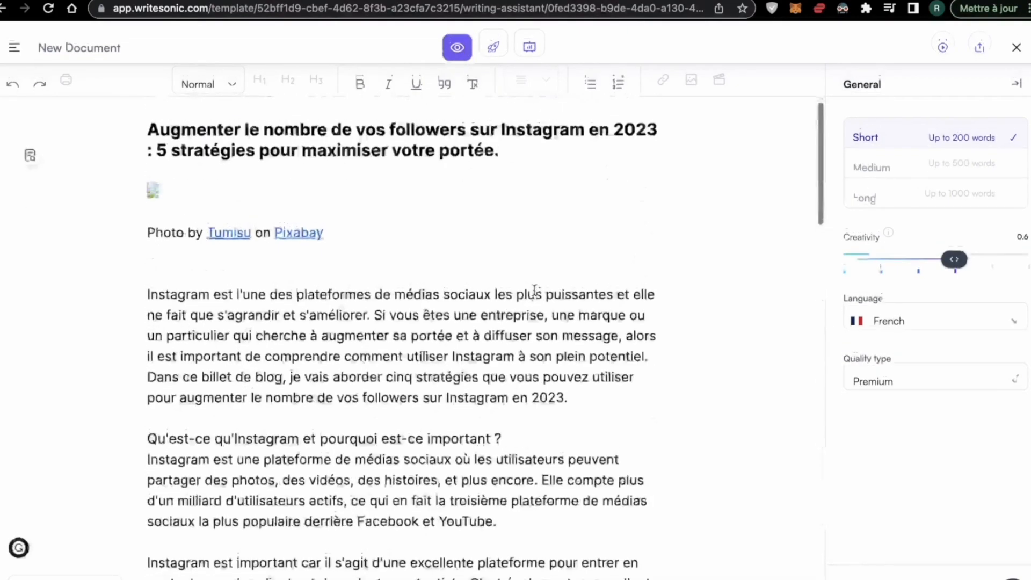
Step: Examine the Surfer integration and Sonic mode's template categories beside the article, and return to the plain editor view
click(530, 44)
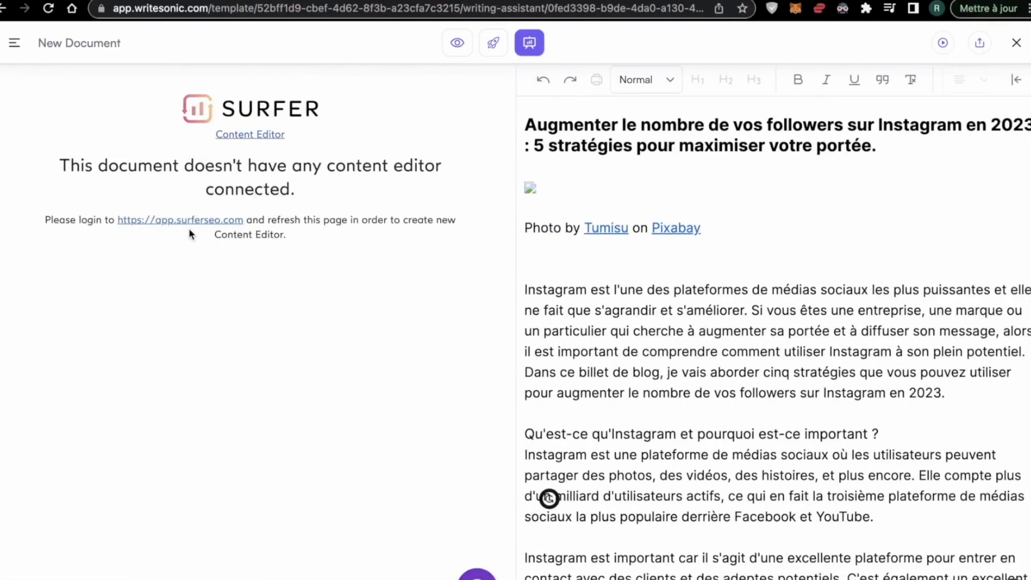
click(495, 42)
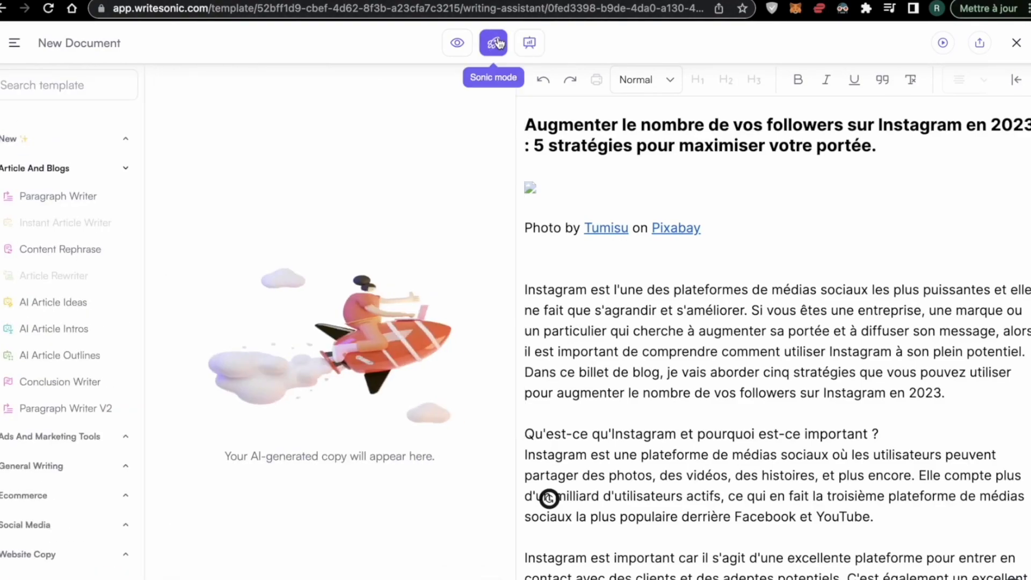
scroll(635, 334, down, 3)
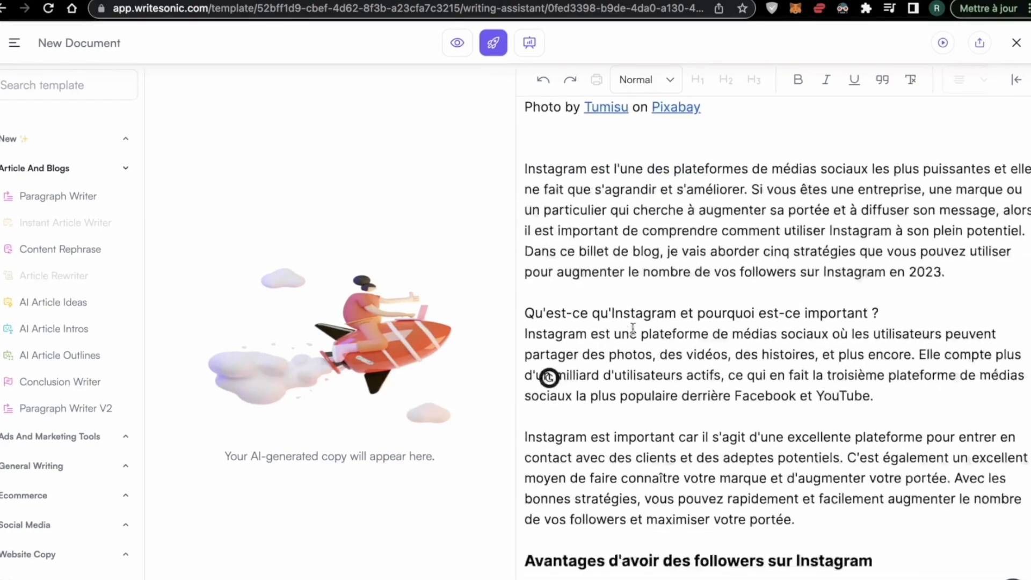
click(120, 171)
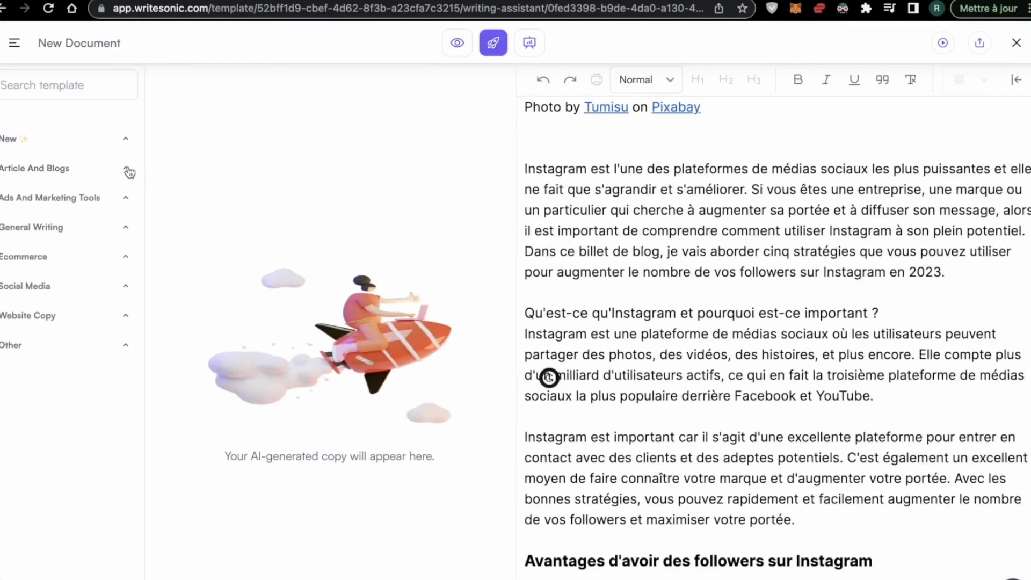
click(125, 169)
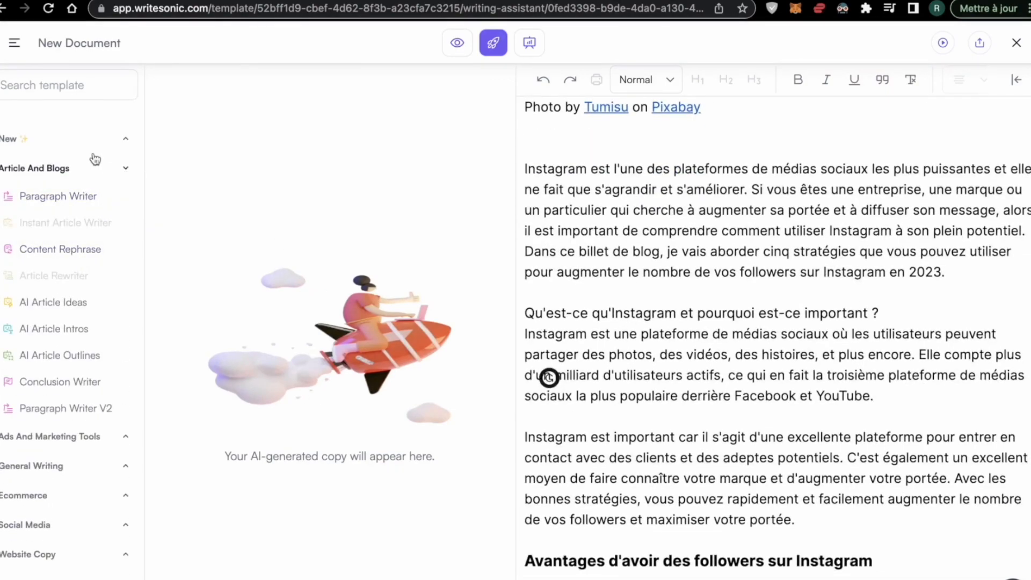
scroll(639, 243, down, 1)
triple_click(644, 180)
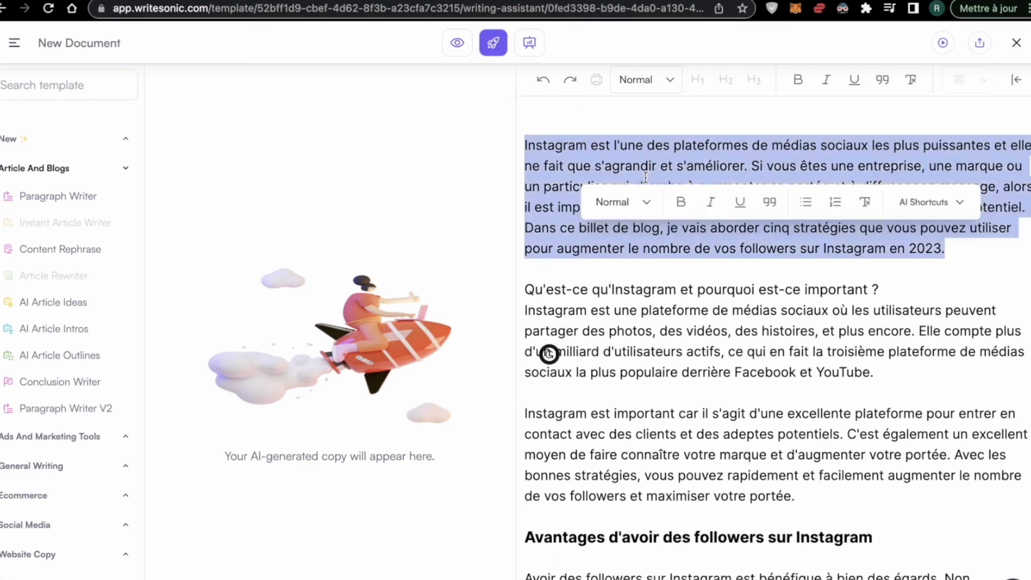
click(124, 169)
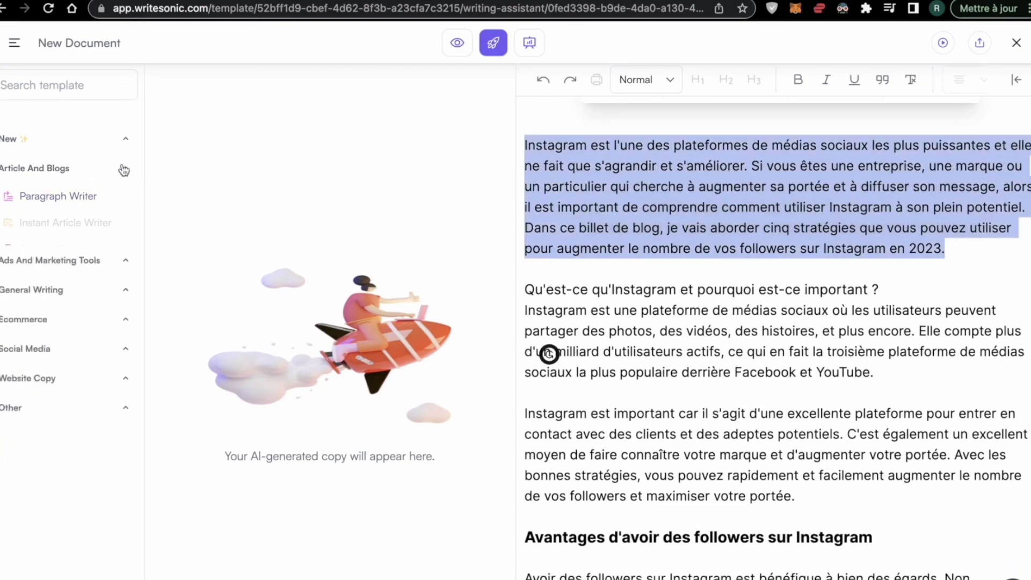
click(454, 44)
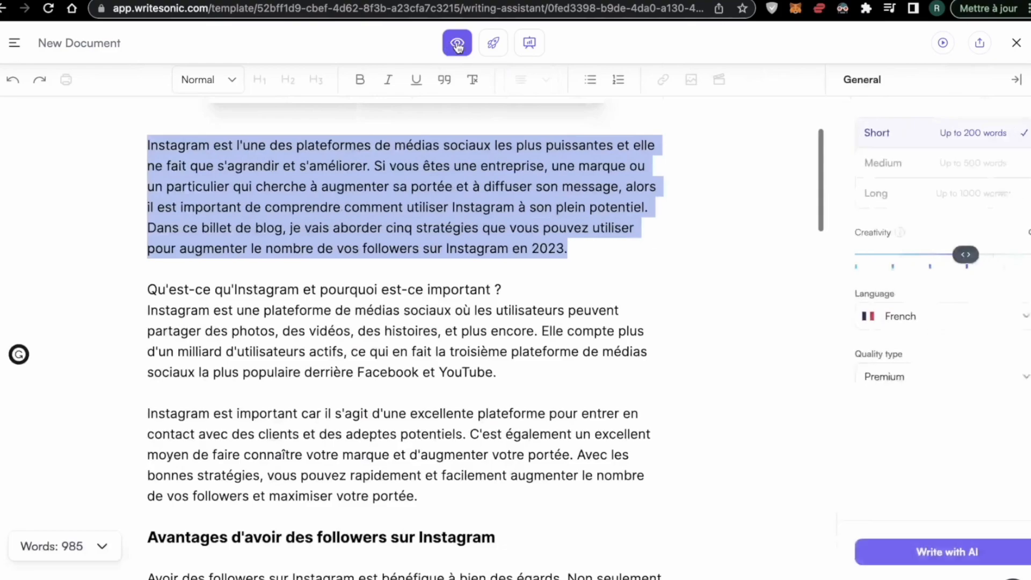